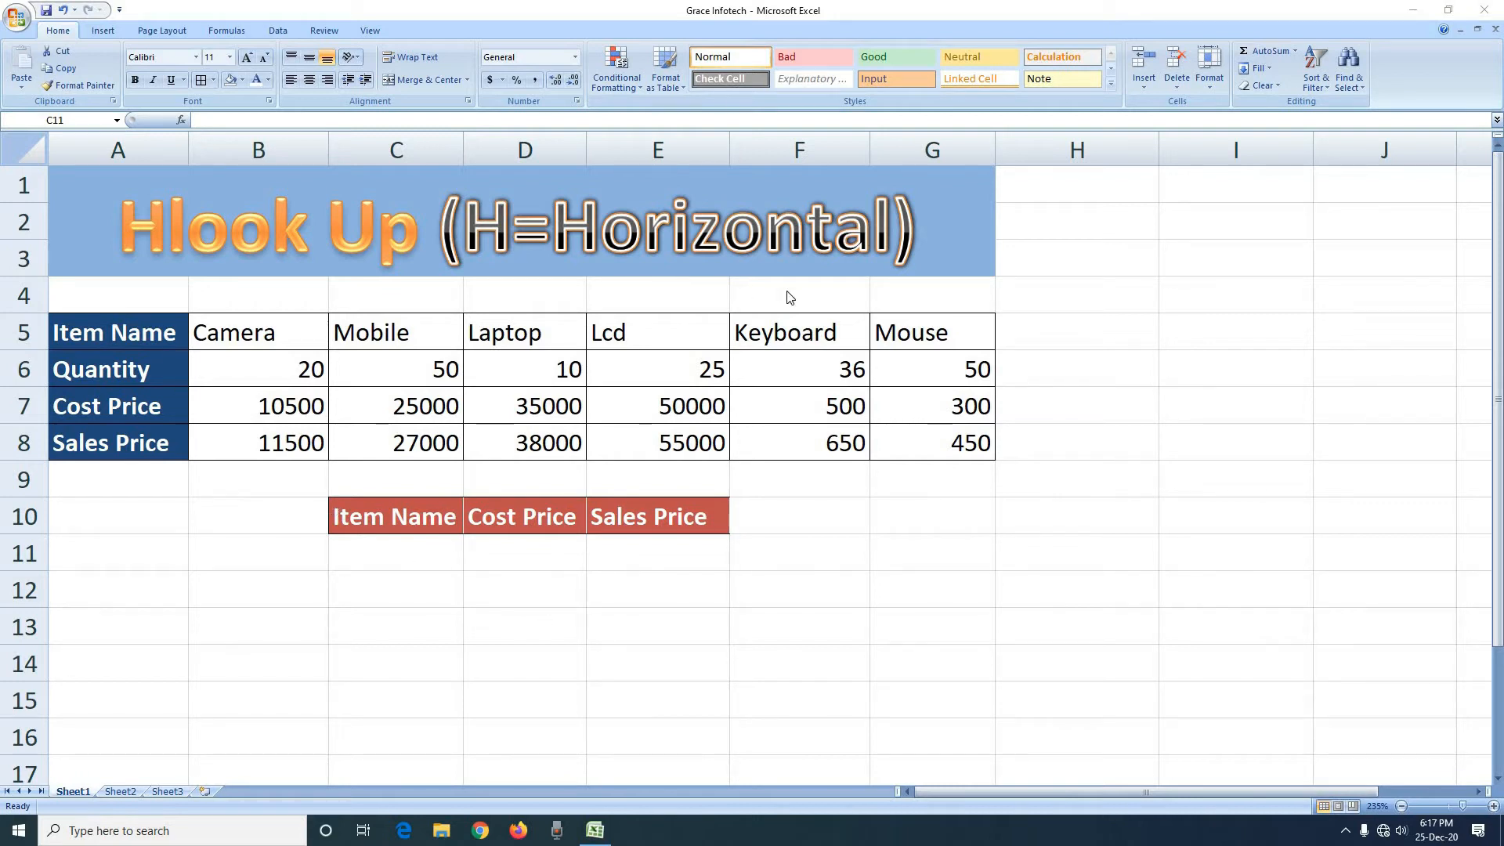
# - Examine the item names in row 5, the Quantity, Cost Price and Sales Price row headings, and lookup cells C11:E11
pyautogui.click(129, 329)
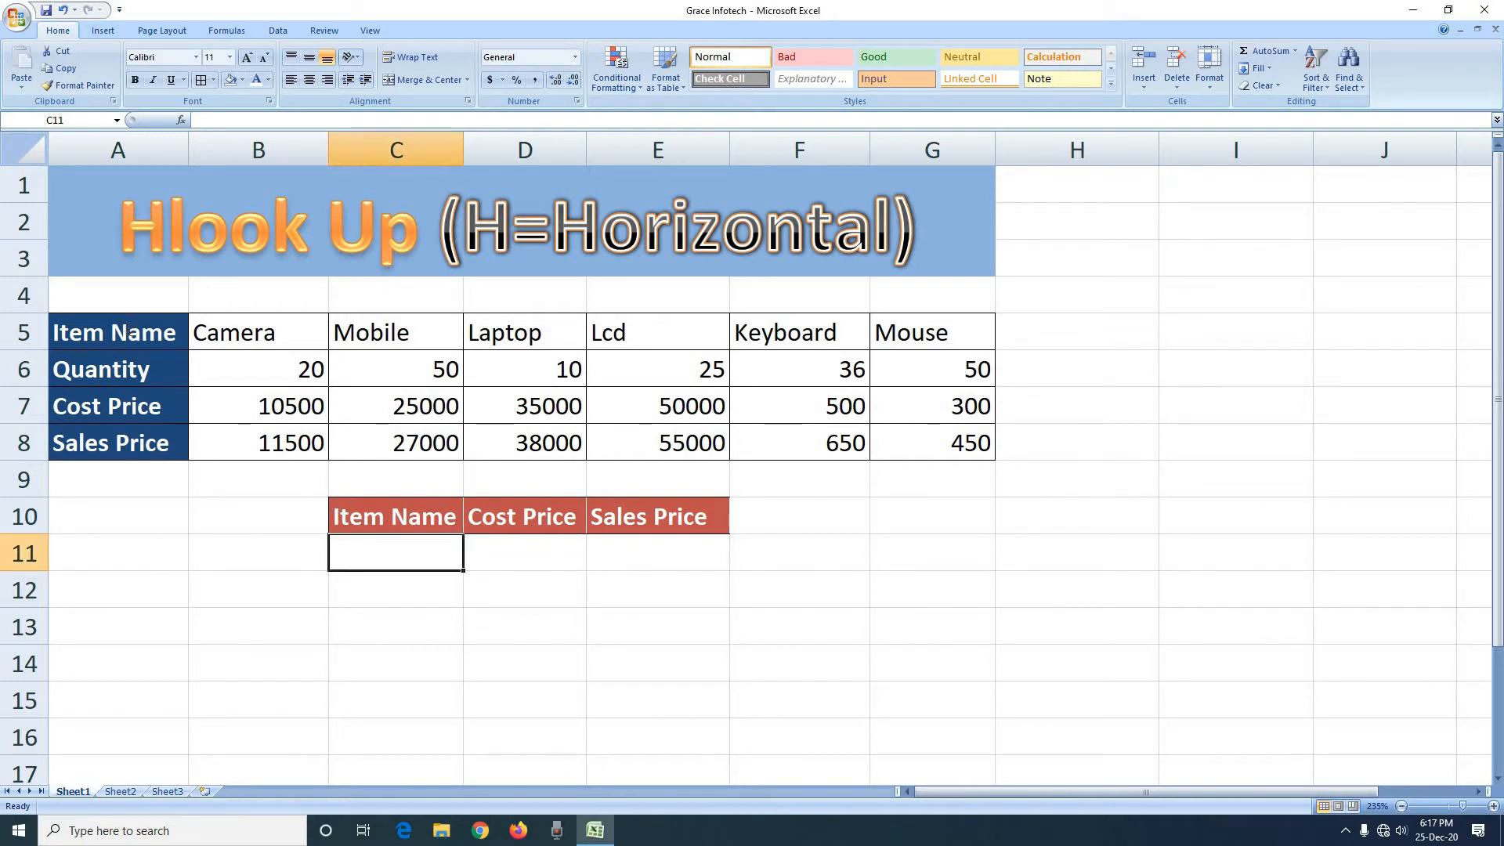
pyautogui.click(130, 333)
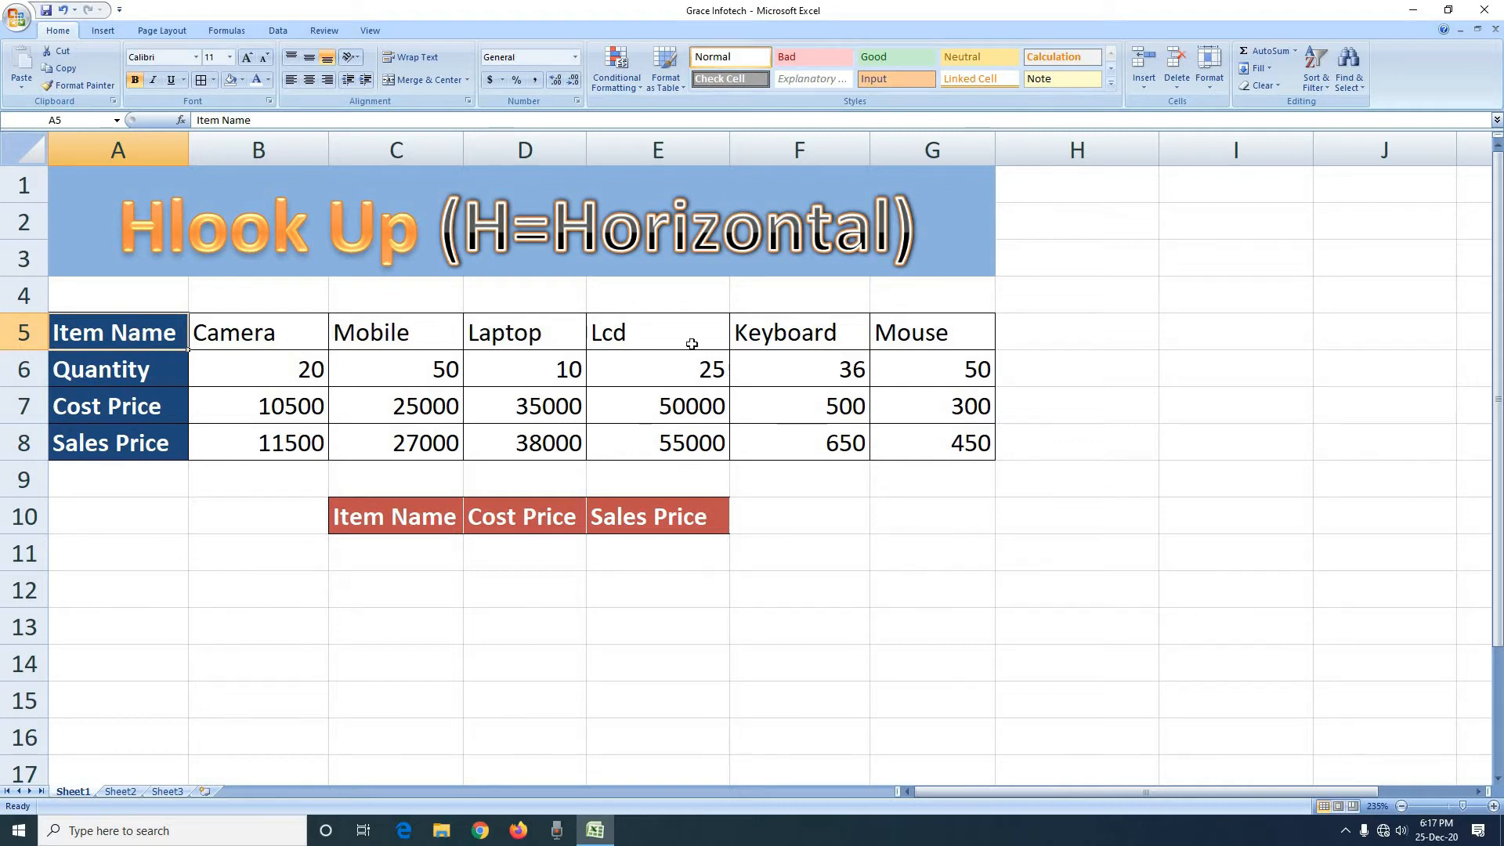
pyautogui.click(267, 336)
pyautogui.click(411, 335)
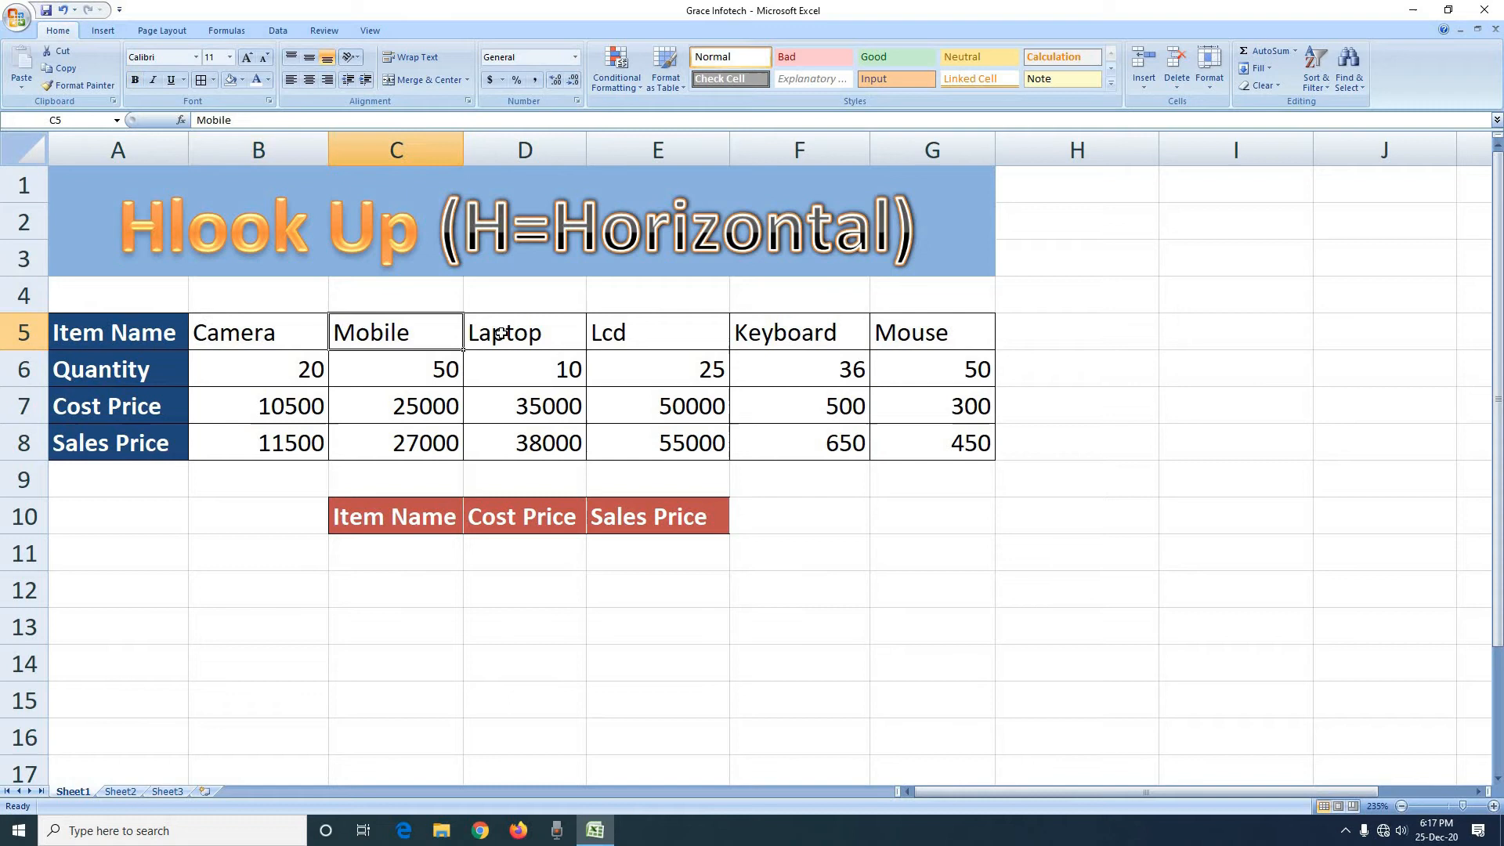
pyautogui.click(289, 334)
pyautogui.click(396, 336)
pyautogui.click(509, 333)
pyautogui.click(619, 335)
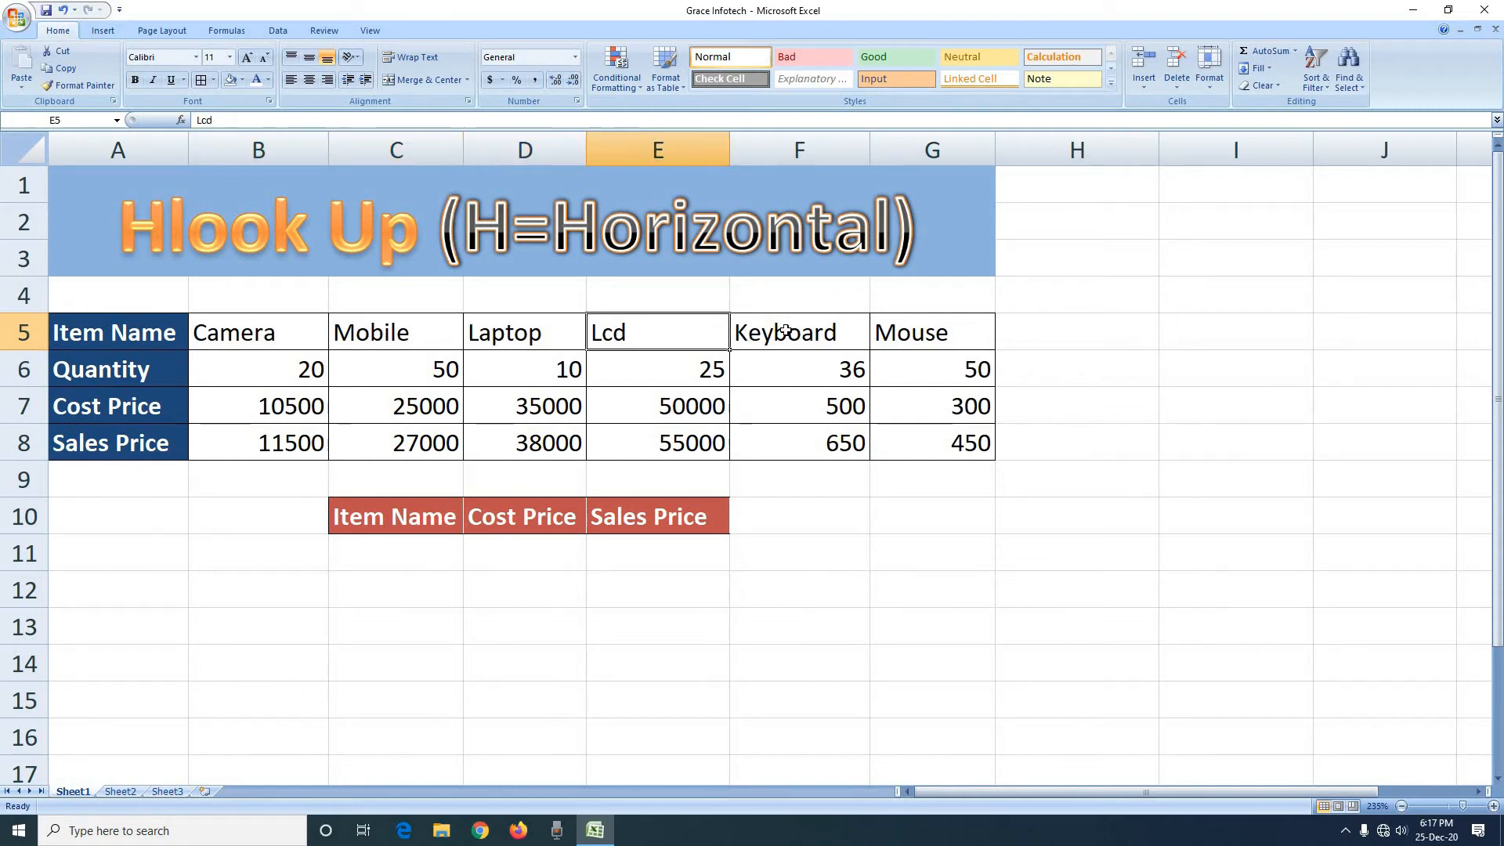
pyautogui.click(857, 342)
pyautogui.click(936, 343)
pyautogui.click(125, 376)
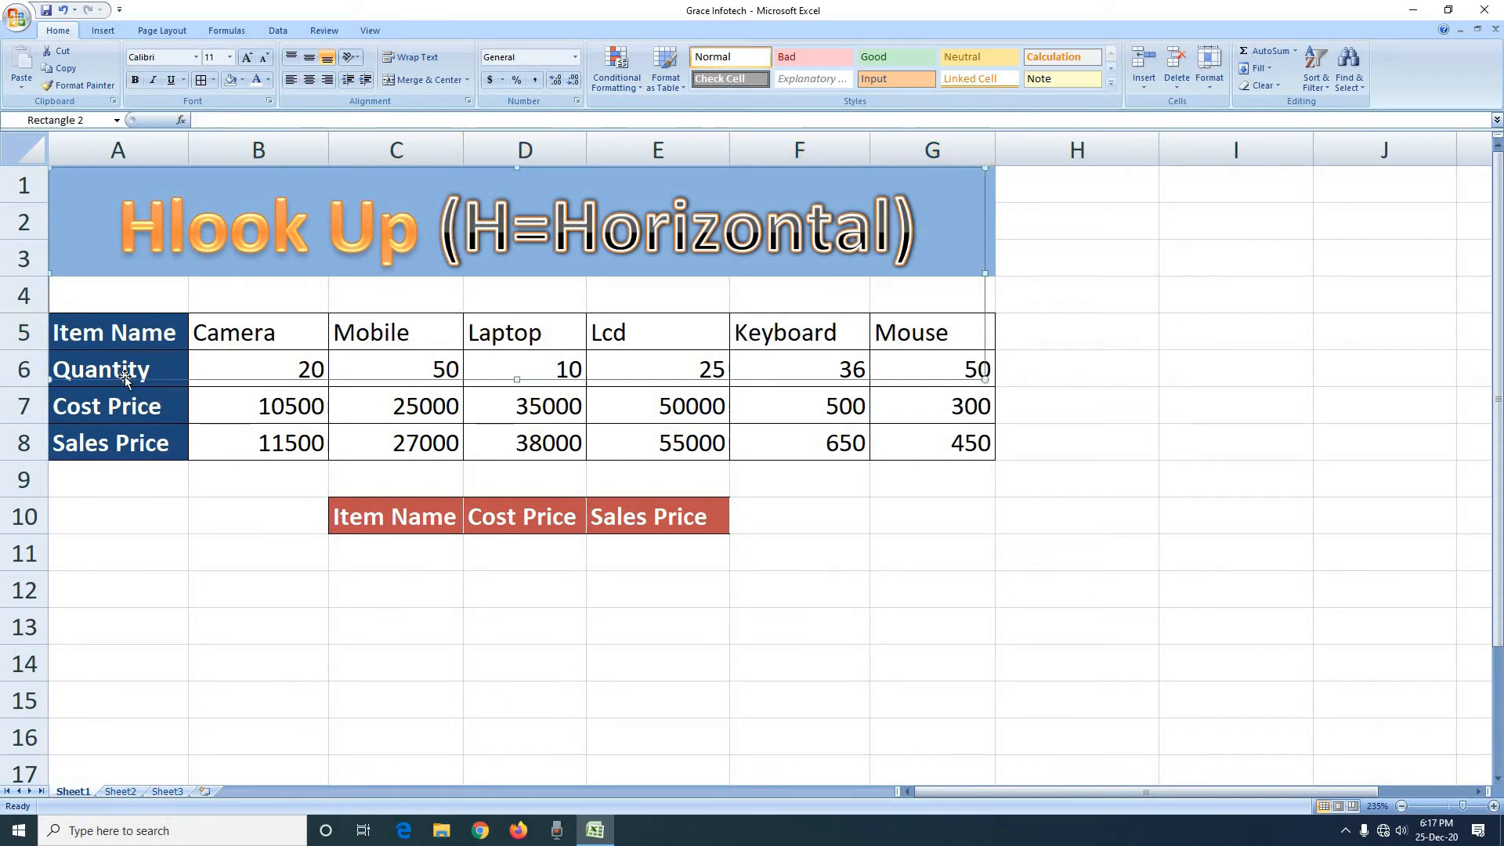
pyautogui.click(152, 411)
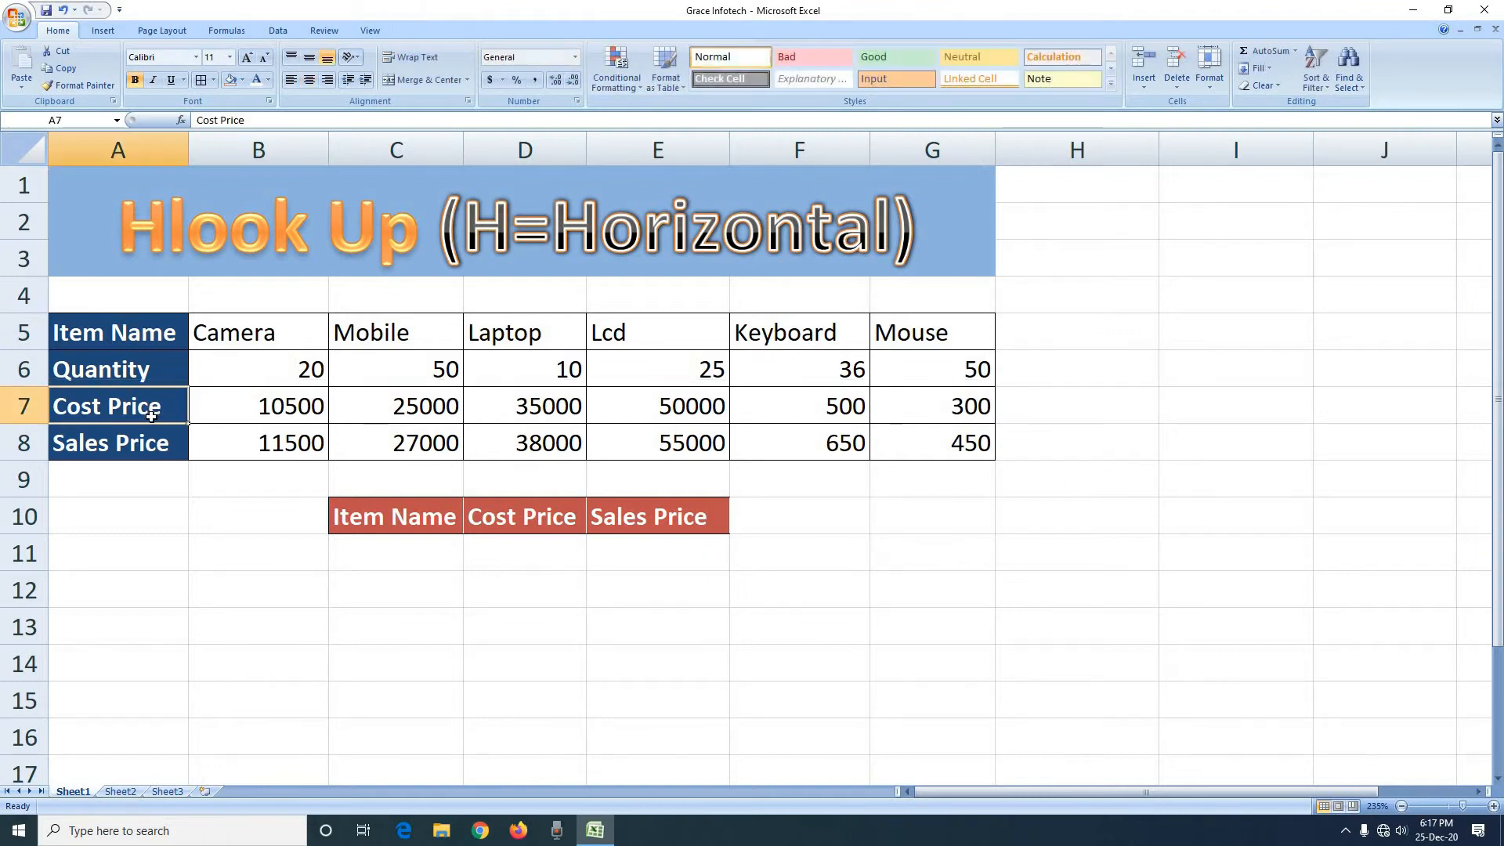
pyautogui.click(118, 446)
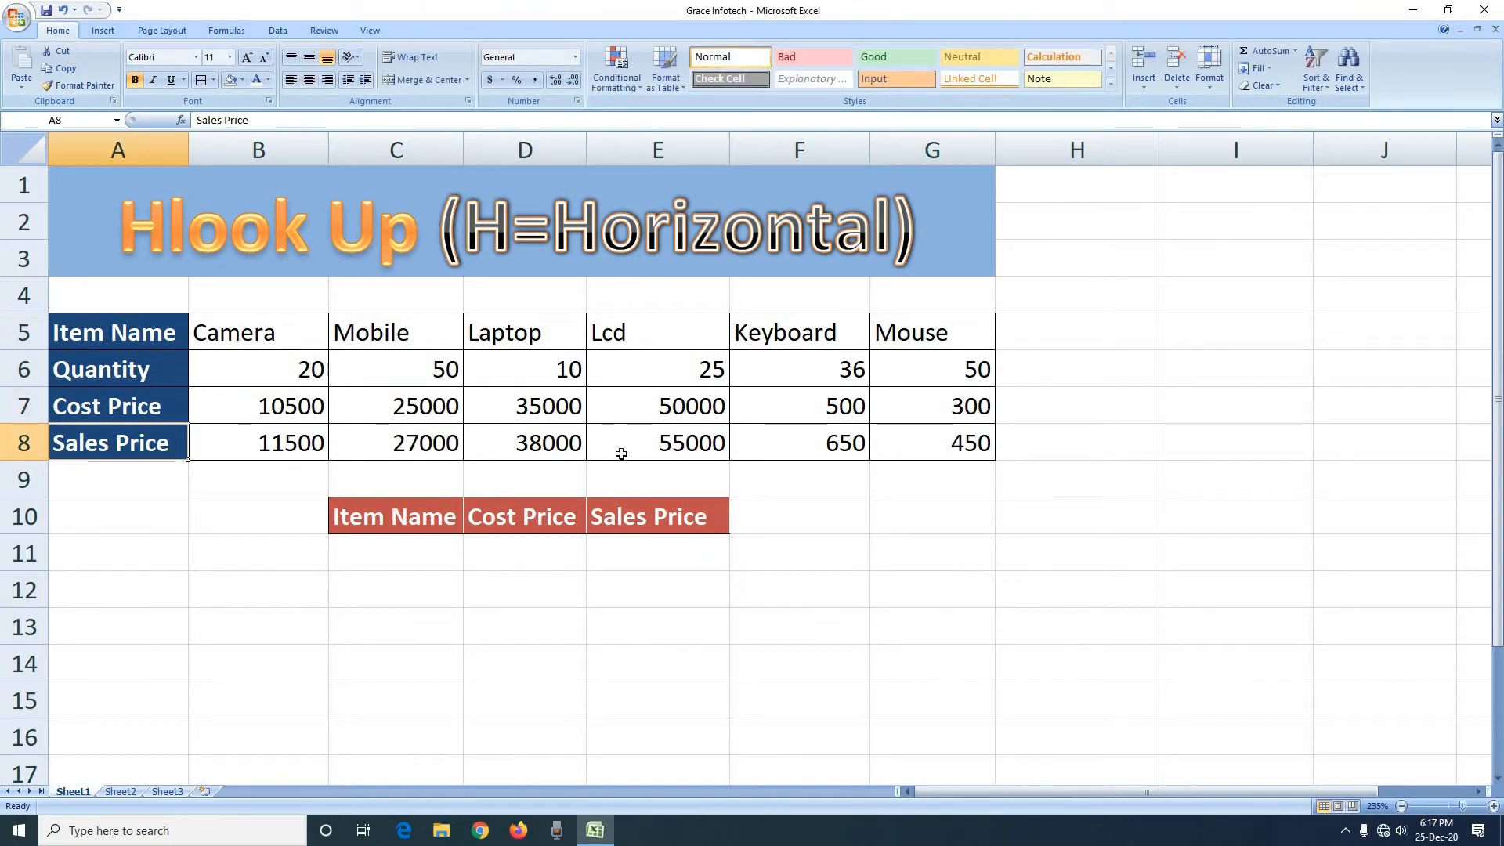
pyautogui.click(406, 559)
pyautogui.click(557, 559)
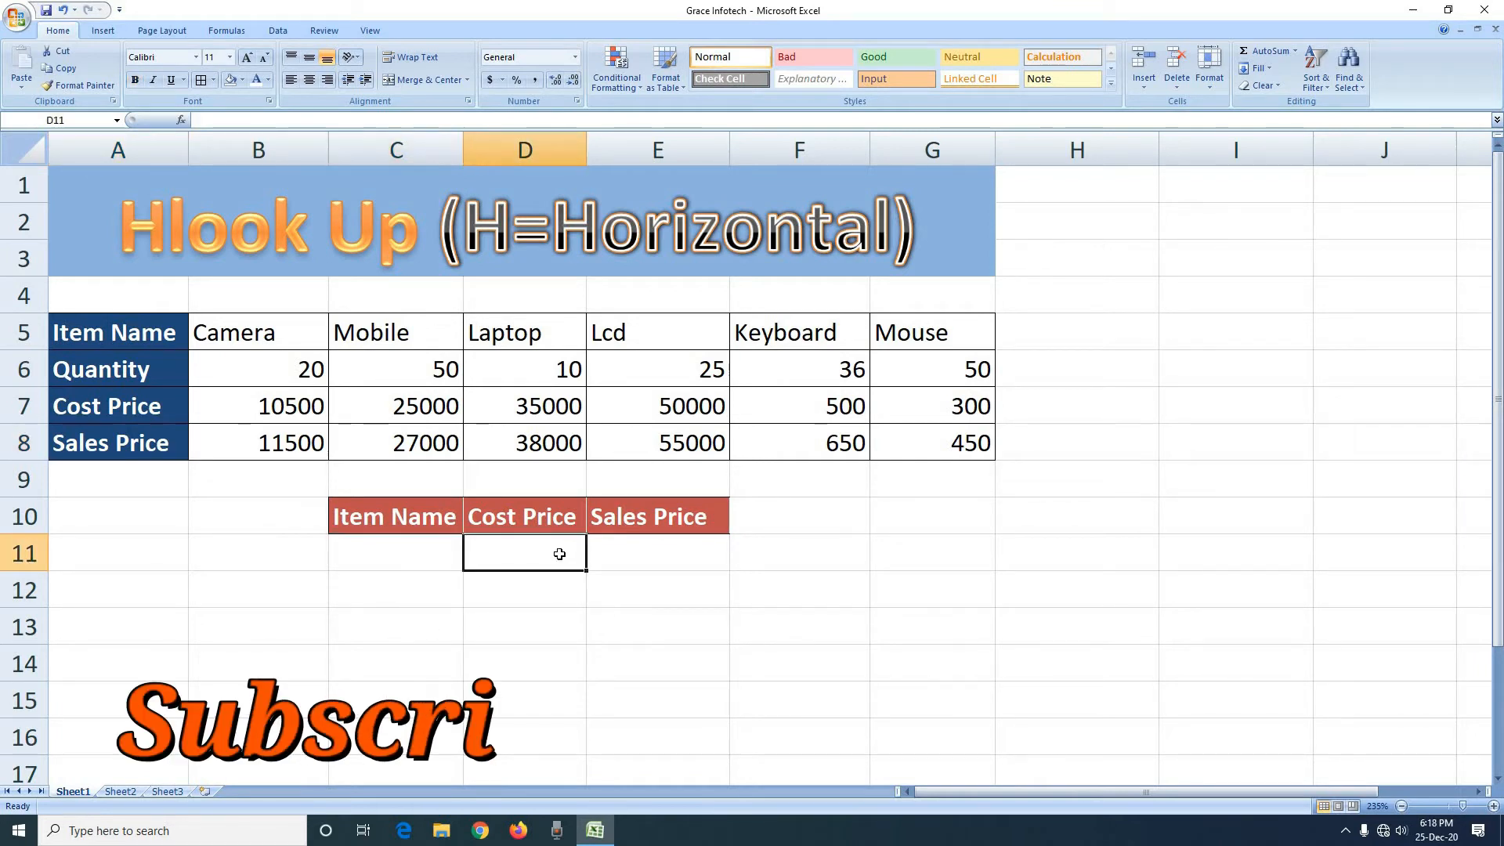
pyautogui.click(658, 557)
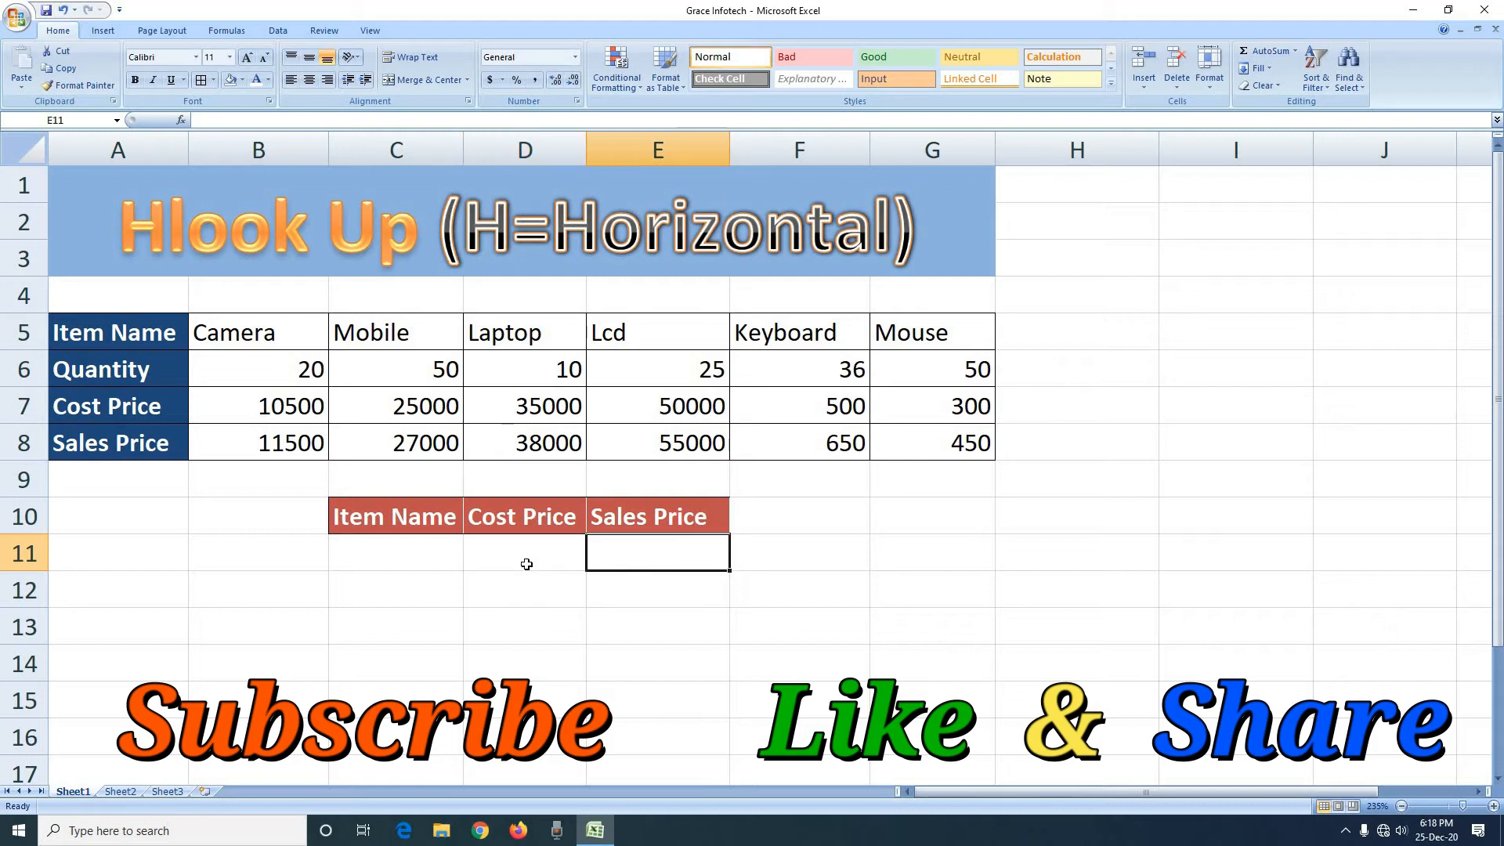
# - Enter the formula =HLOOKUP(C11,B5:G8,3,0) in D11 under the Cost Price heading
pyautogui.click(522, 559)
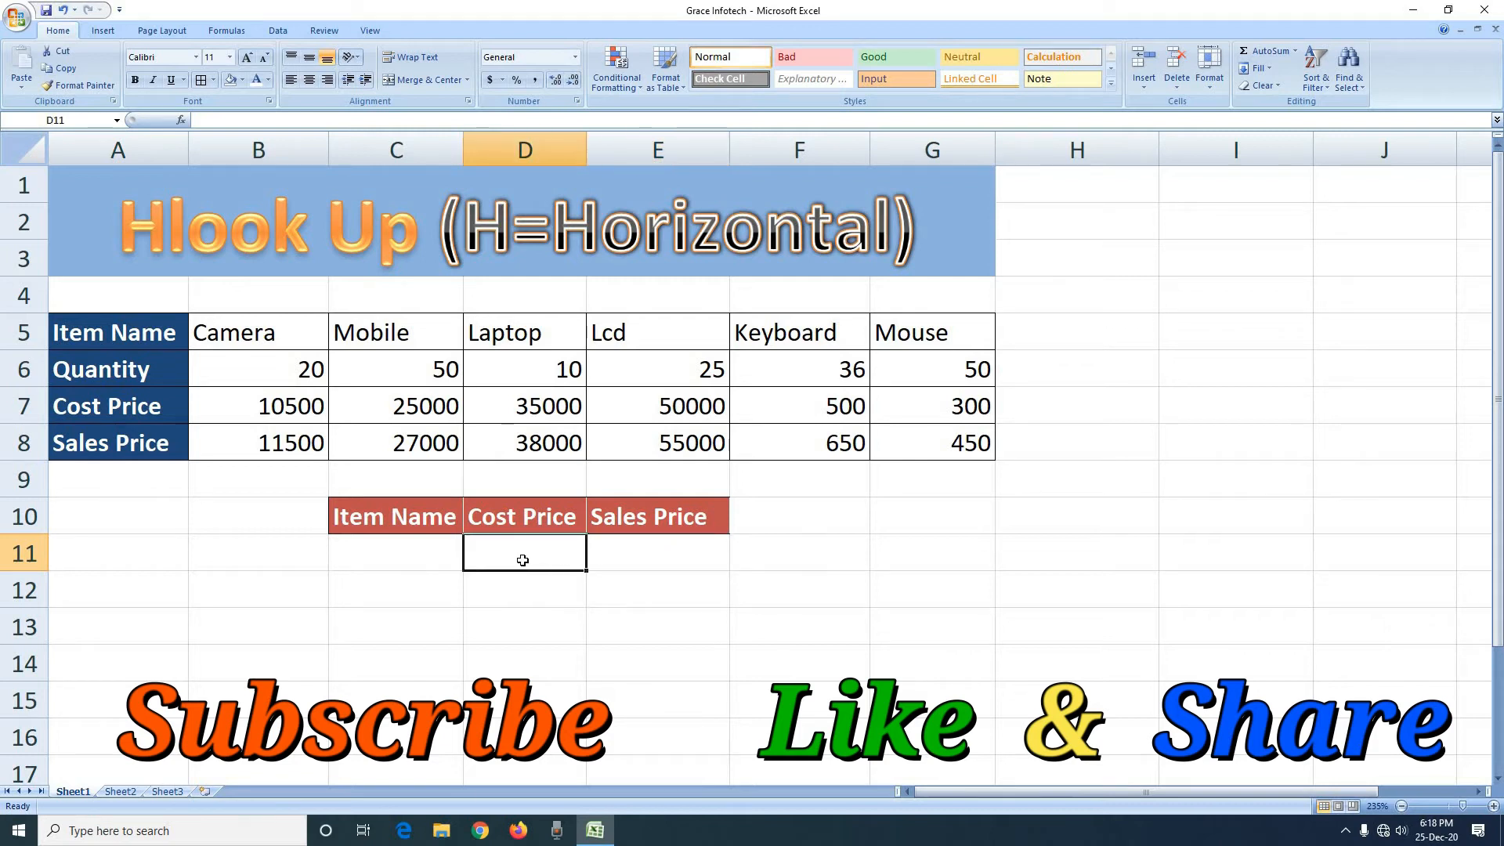
pyautogui.write('=')
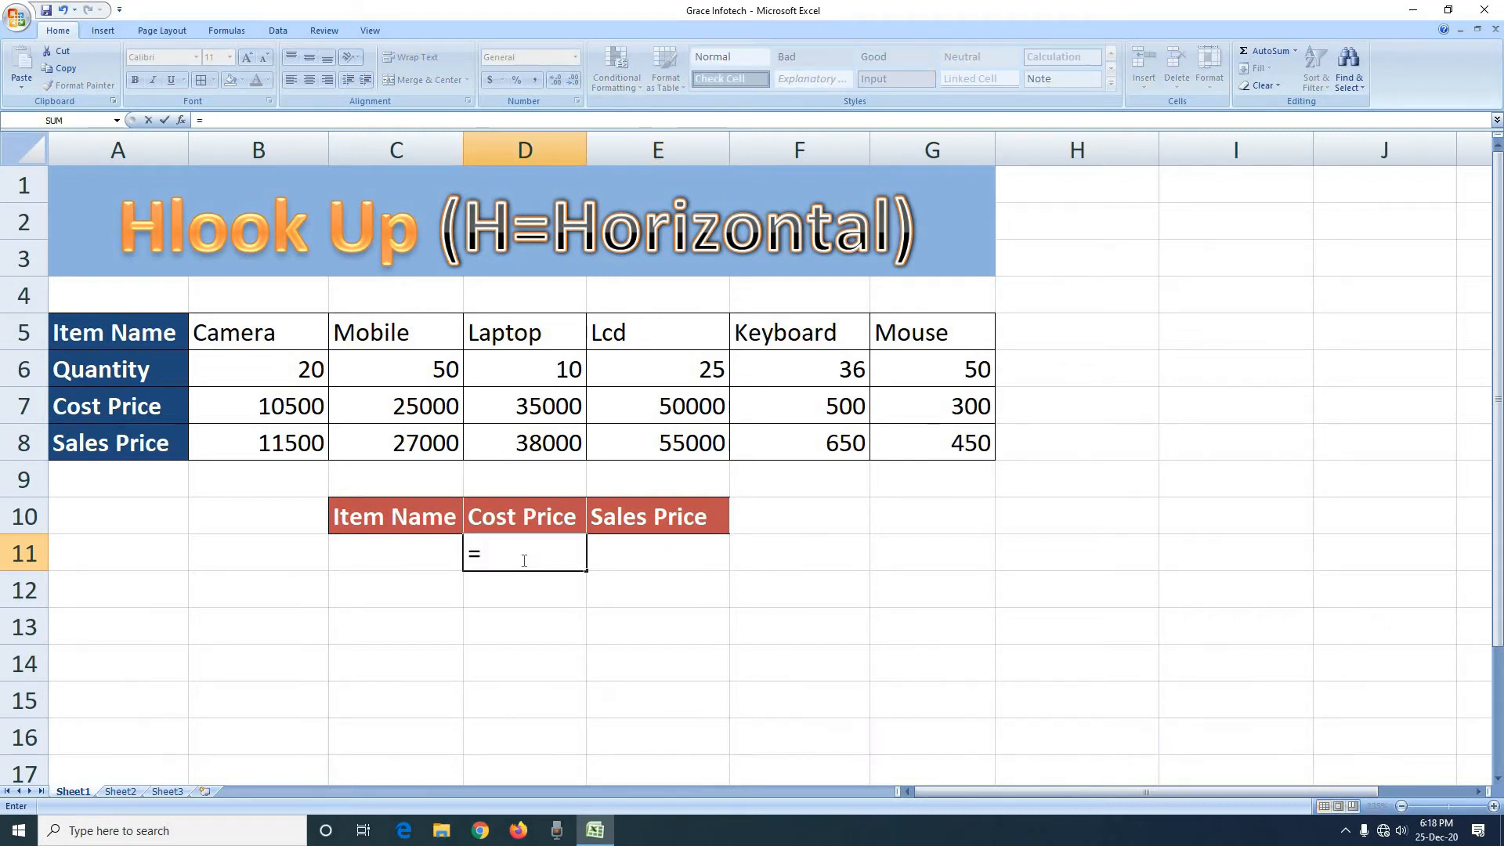
pyautogui.write('hlo')
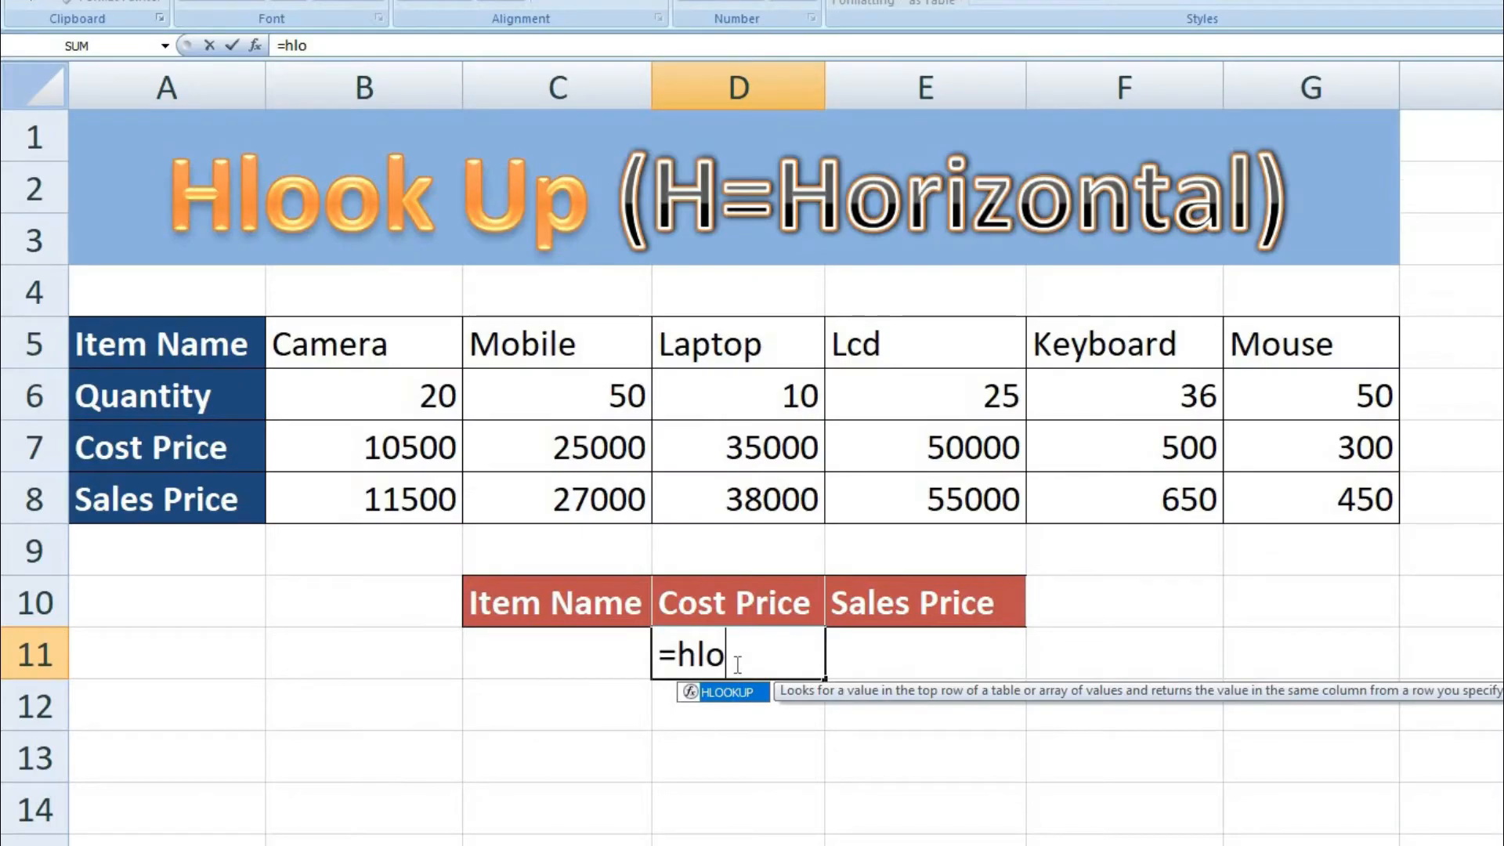
pyautogui.write('o')
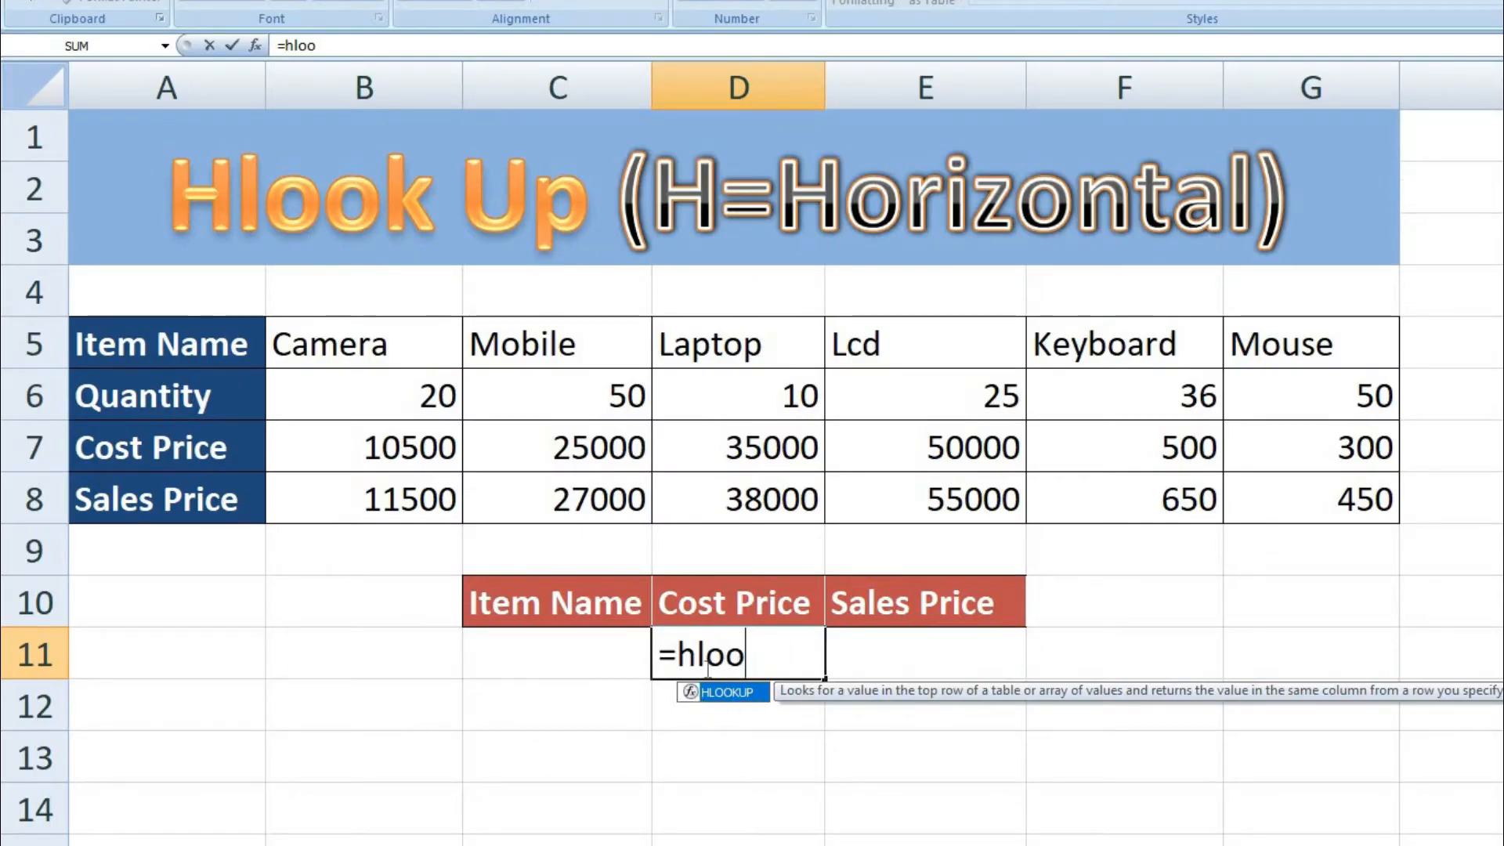
pyautogui.press('Tab')
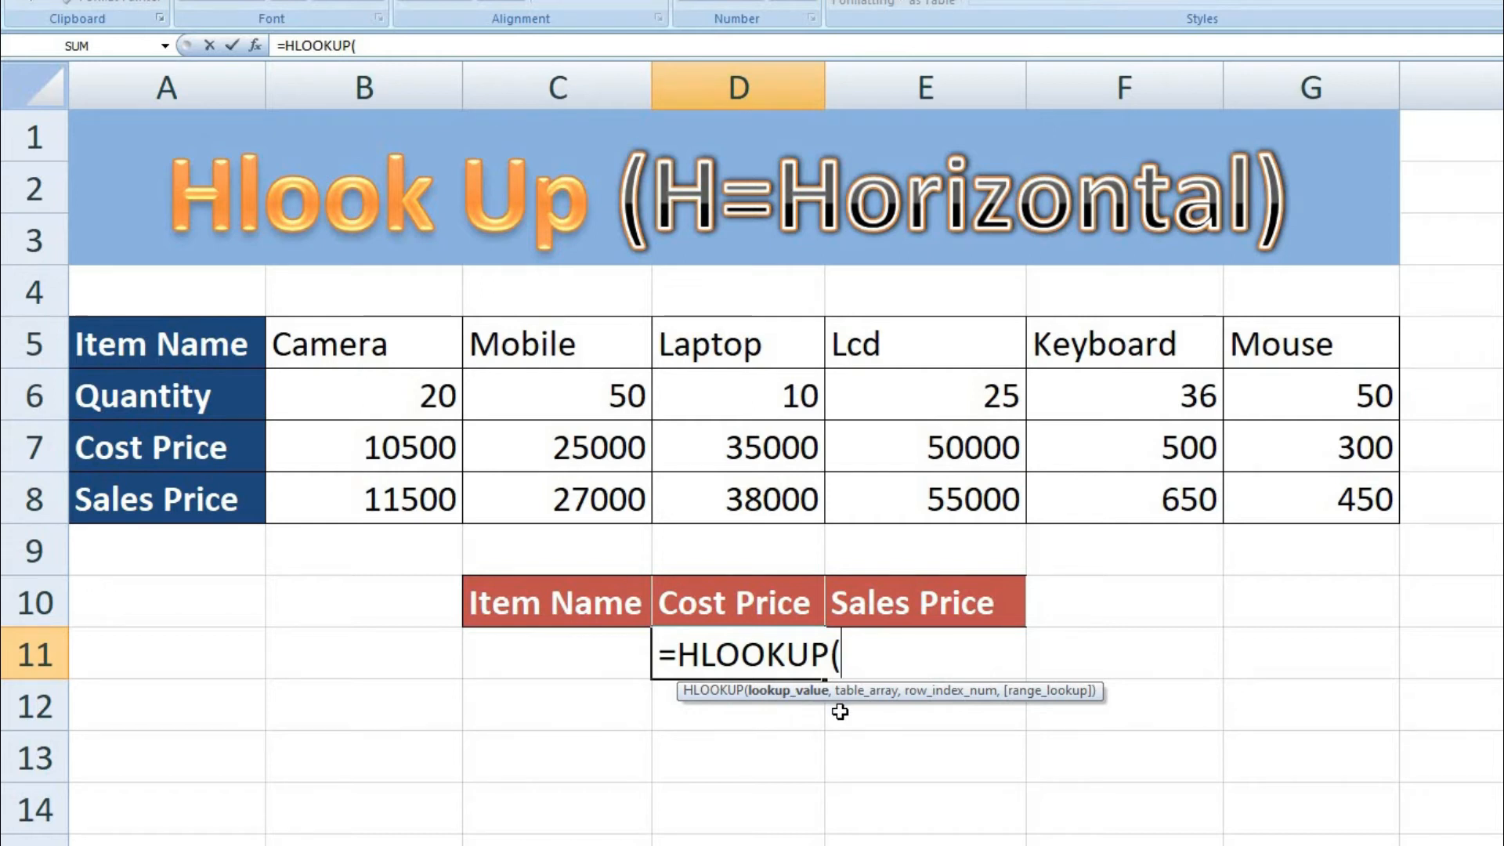
pyautogui.click(544, 670)
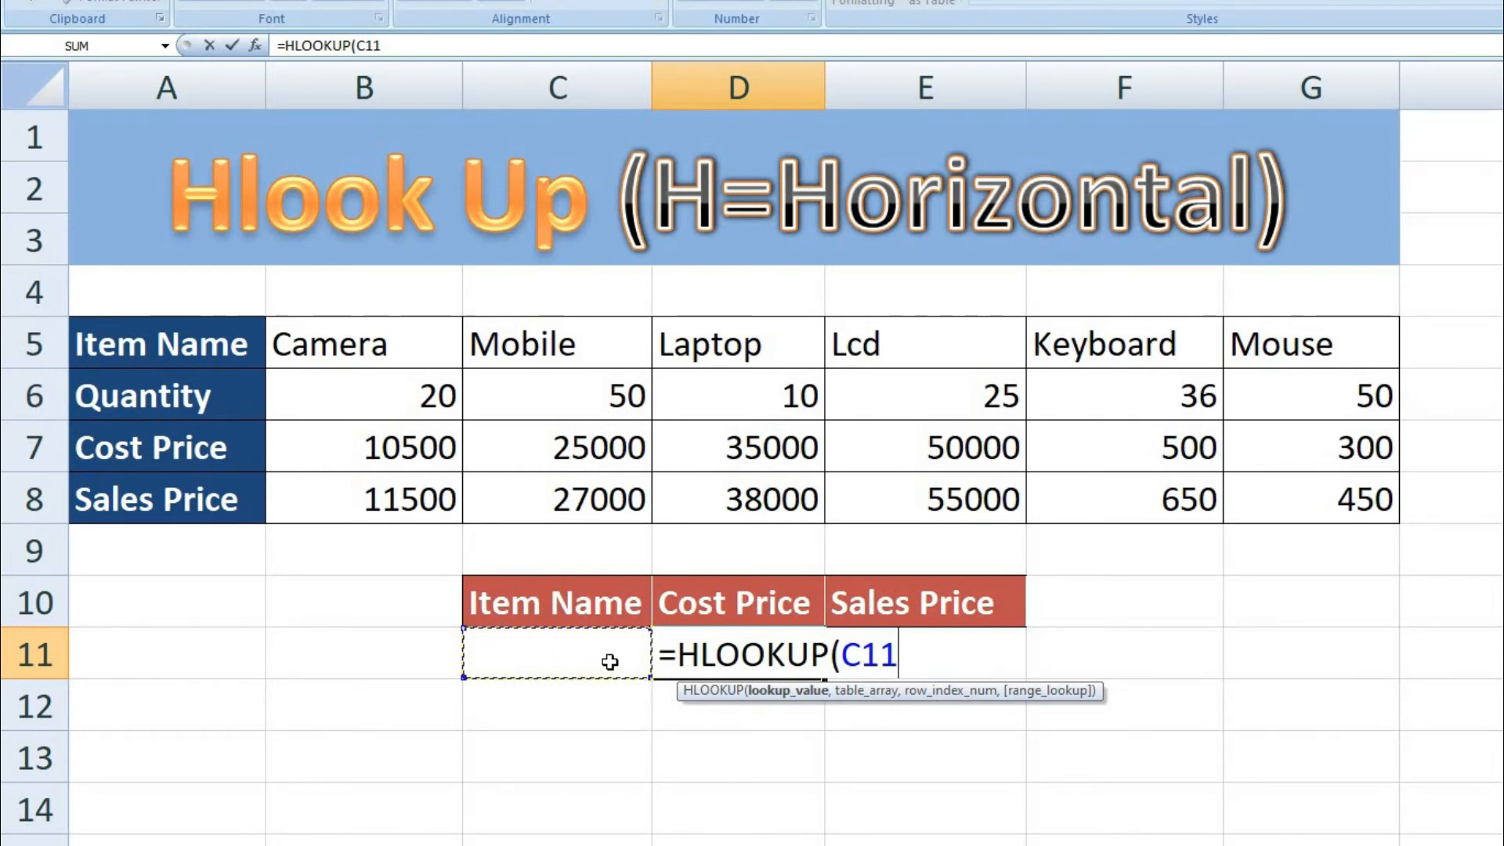
pyautogui.write(',')
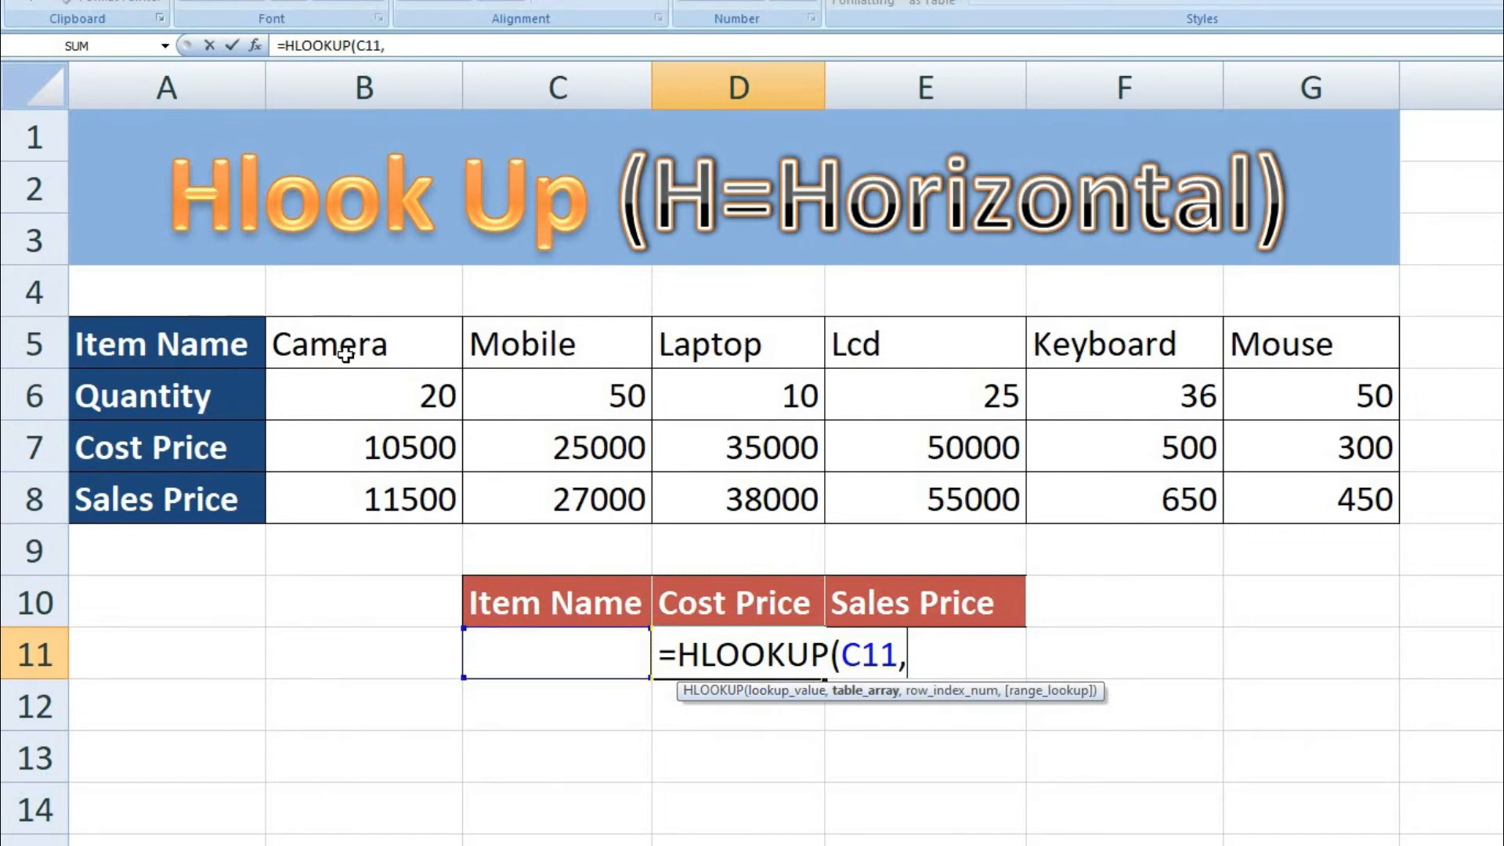
pyautogui.moveTo(326, 336); pyautogui.dragTo(1332, 497)
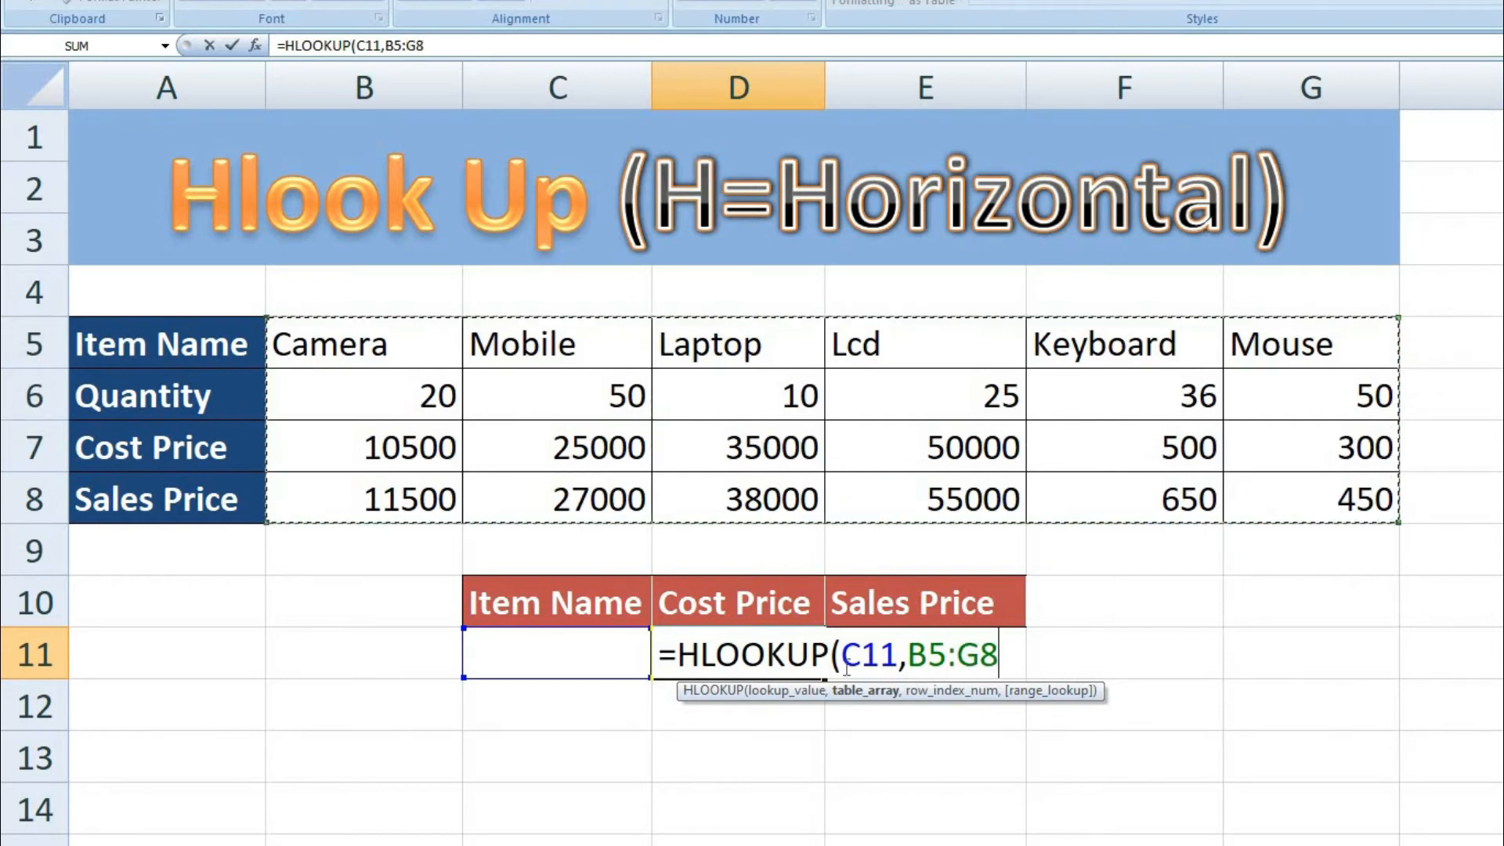
pyautogui.write(',')
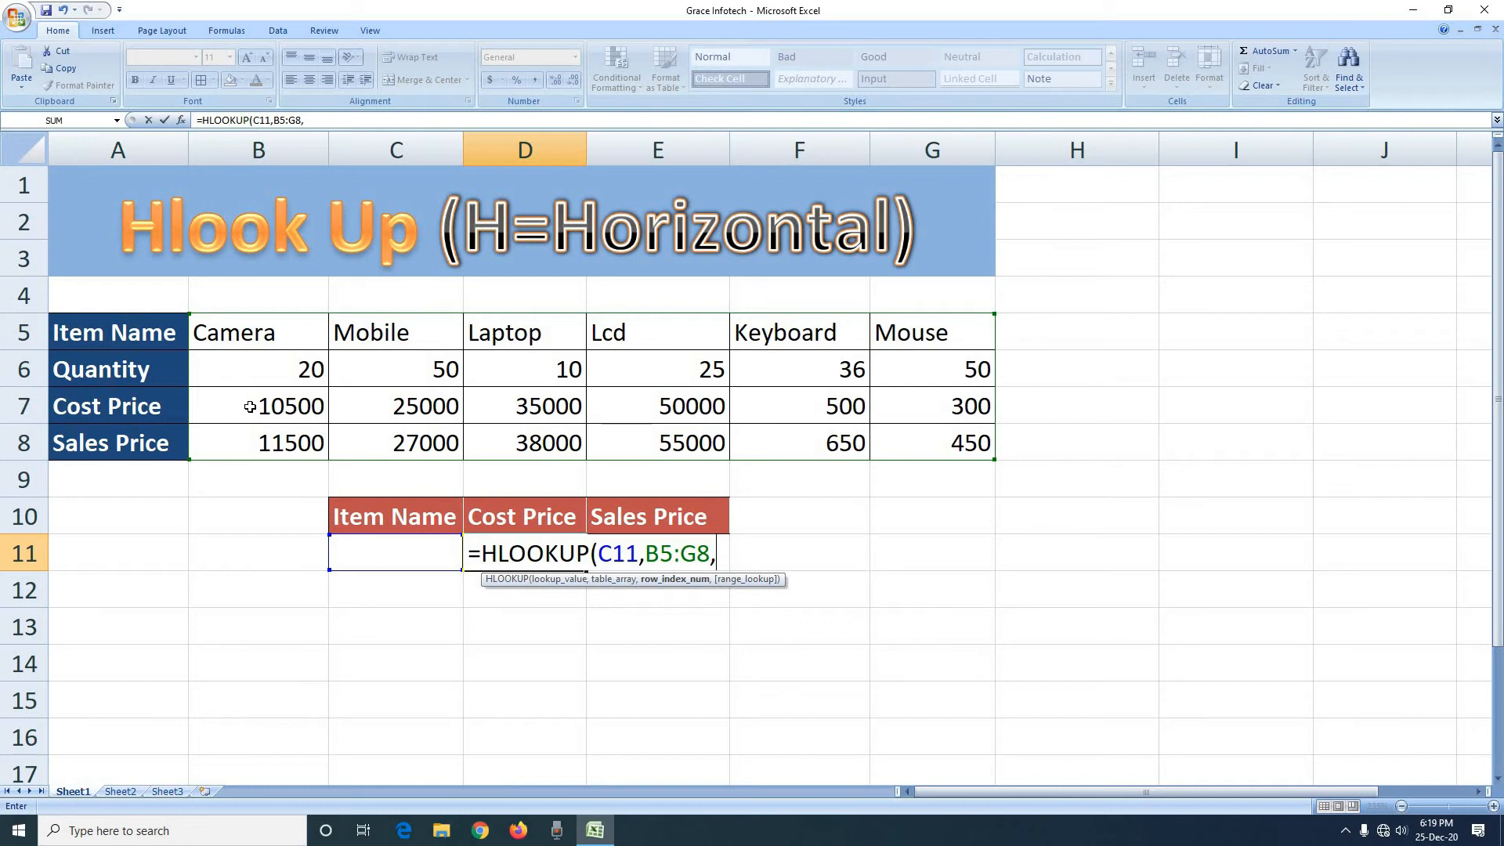
pyautogui.write('3,')
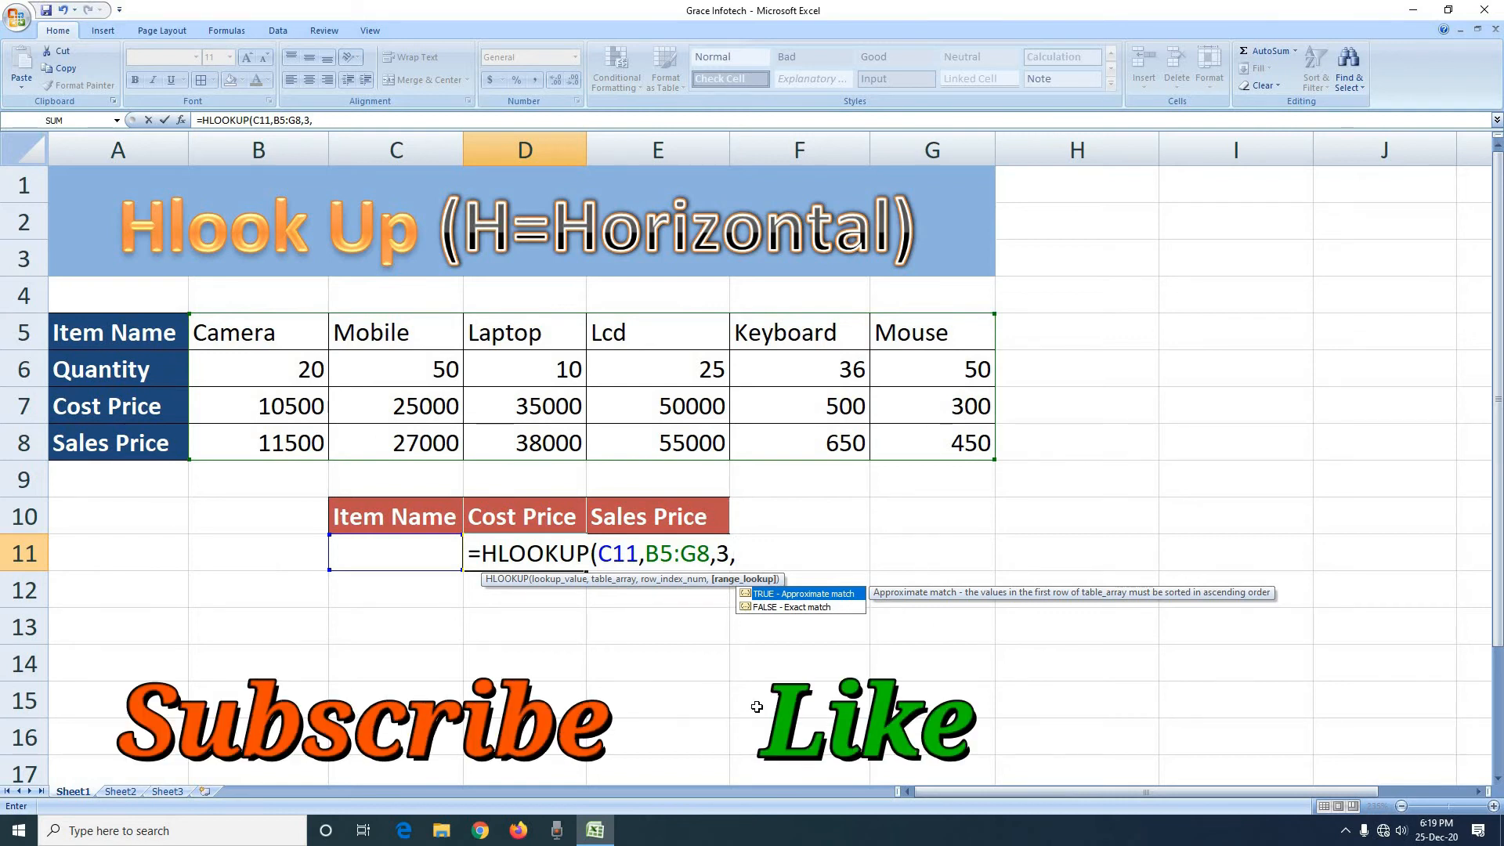
pyautogui.write('0')
pyautogui.write(')')
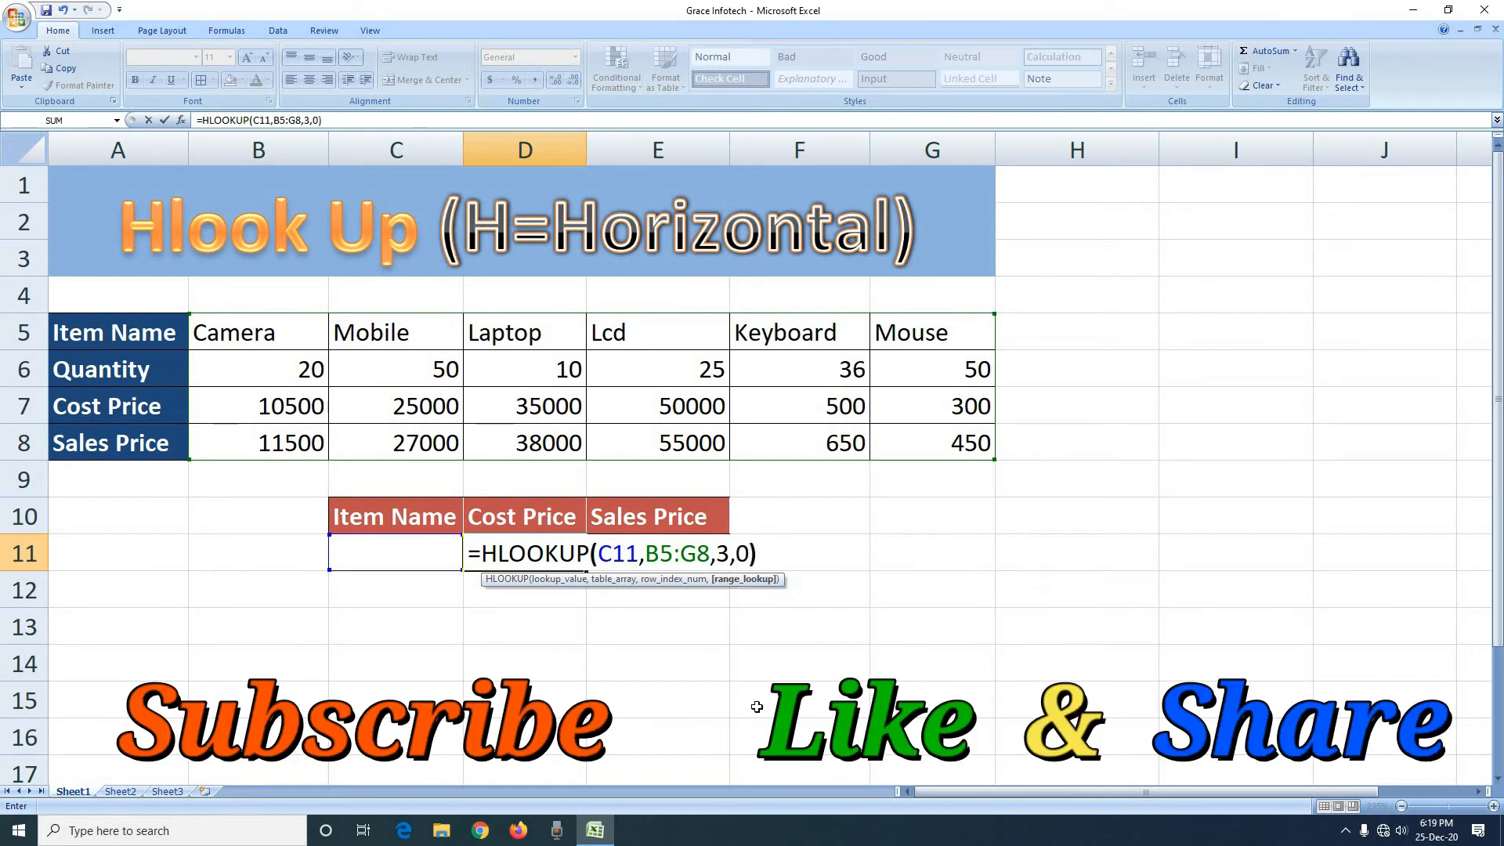
pyautogui.press('Return')
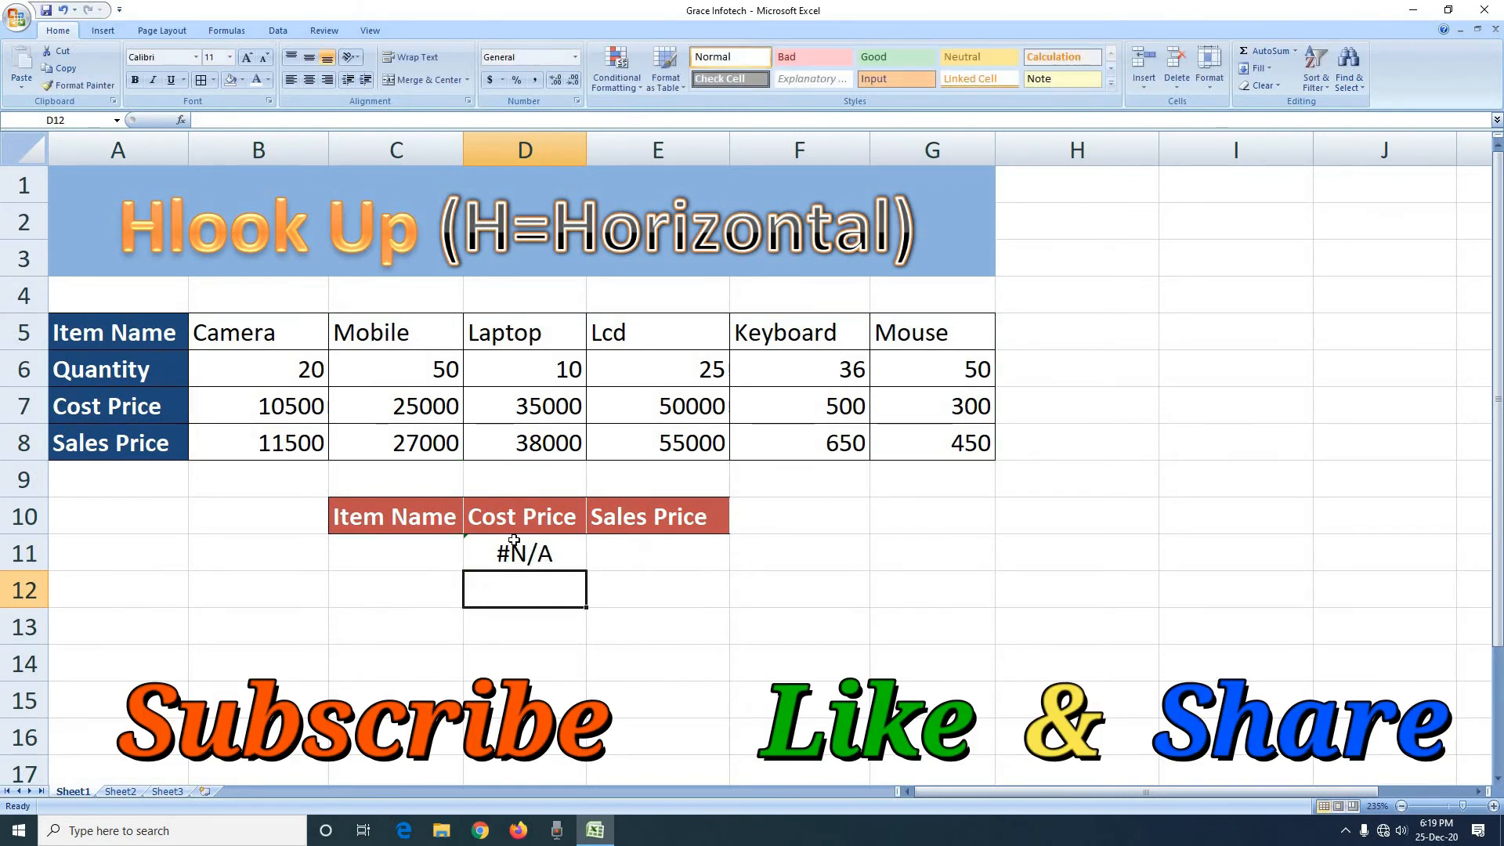
# - Enter camera as the item name in C11 to test the cost price lookup
pyautogui.click(393, 556)
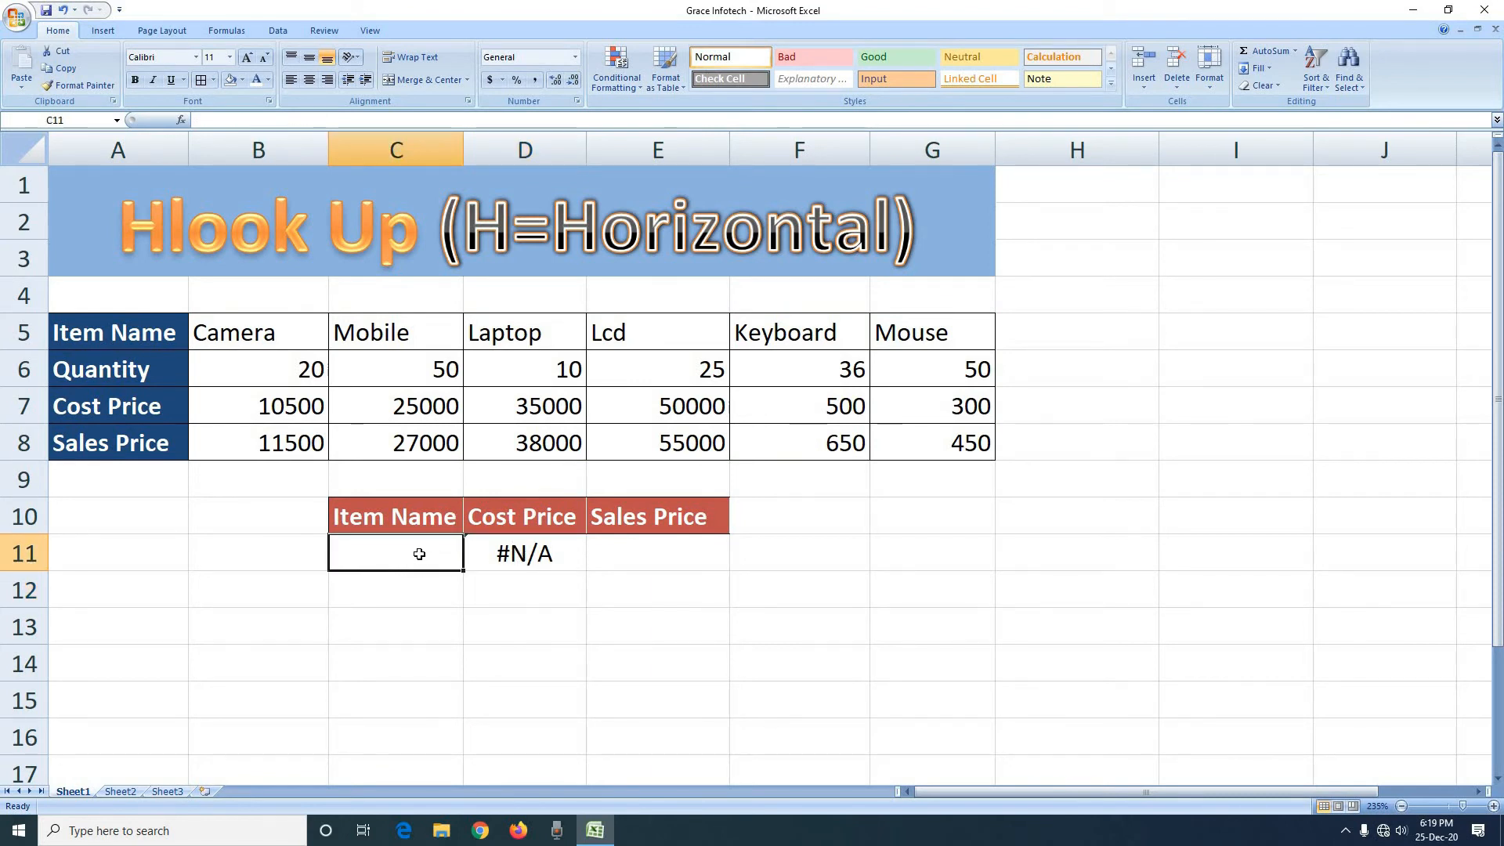
pyautogui.click(545, 558)
pyautogui.click(384, 558)
pyautogui.write('camera')
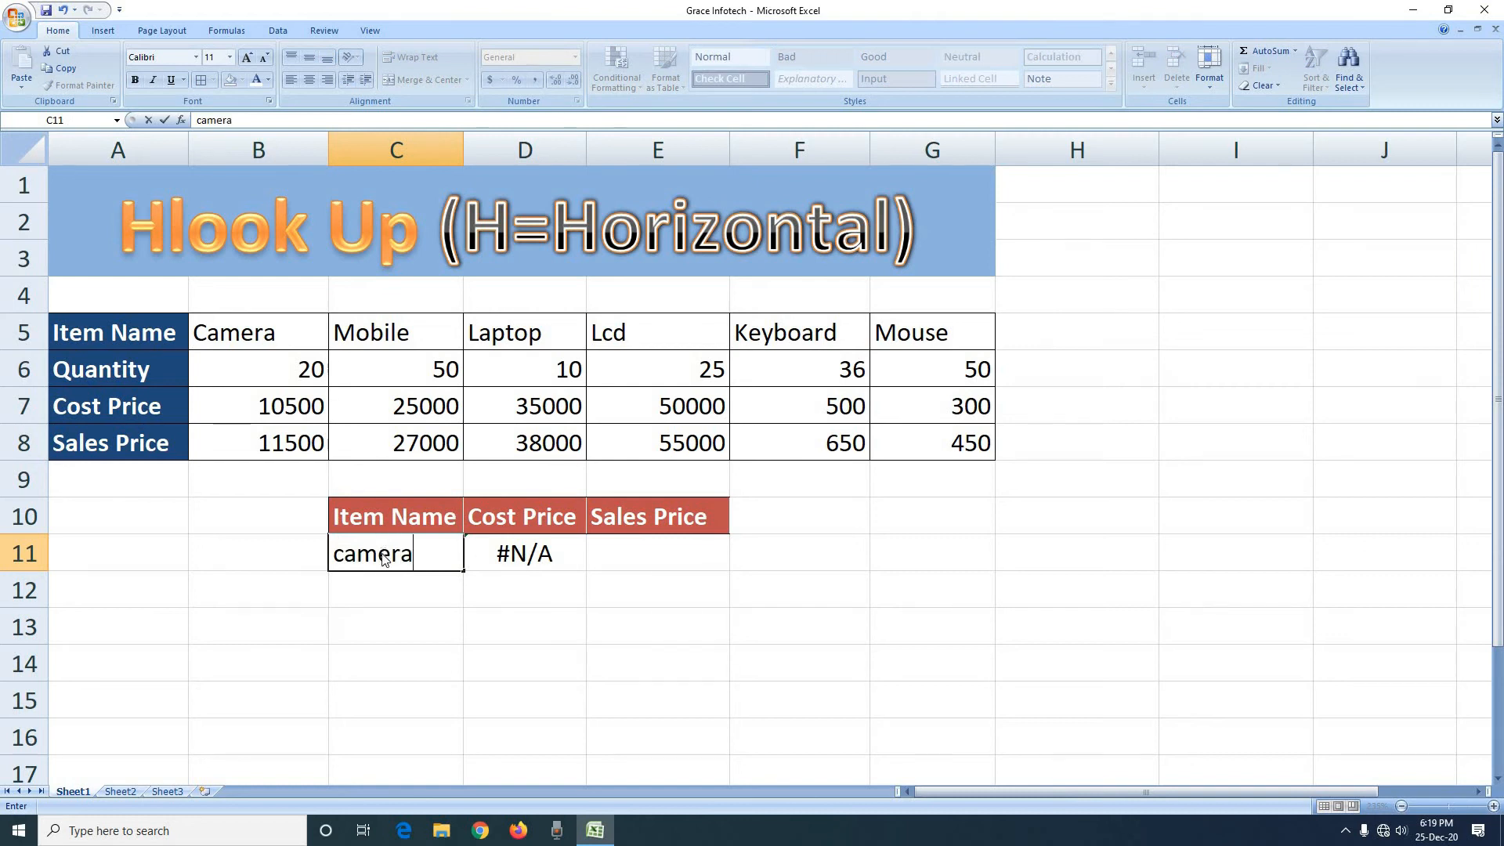
pyautogui.press('Return')
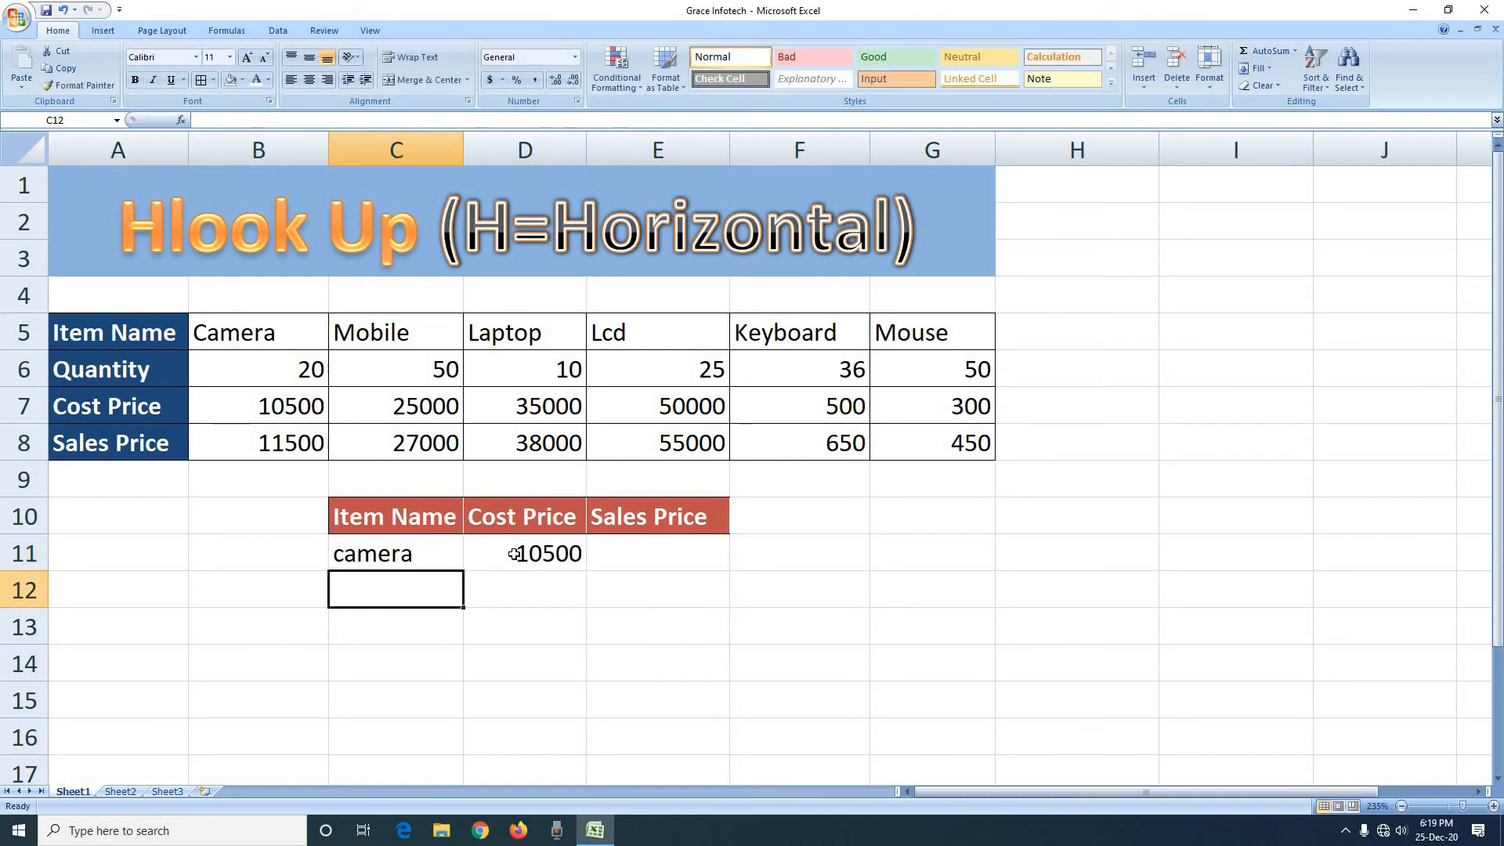
# - Replace the item name in C11 with Laptop
pyautogui.click(390, 554)
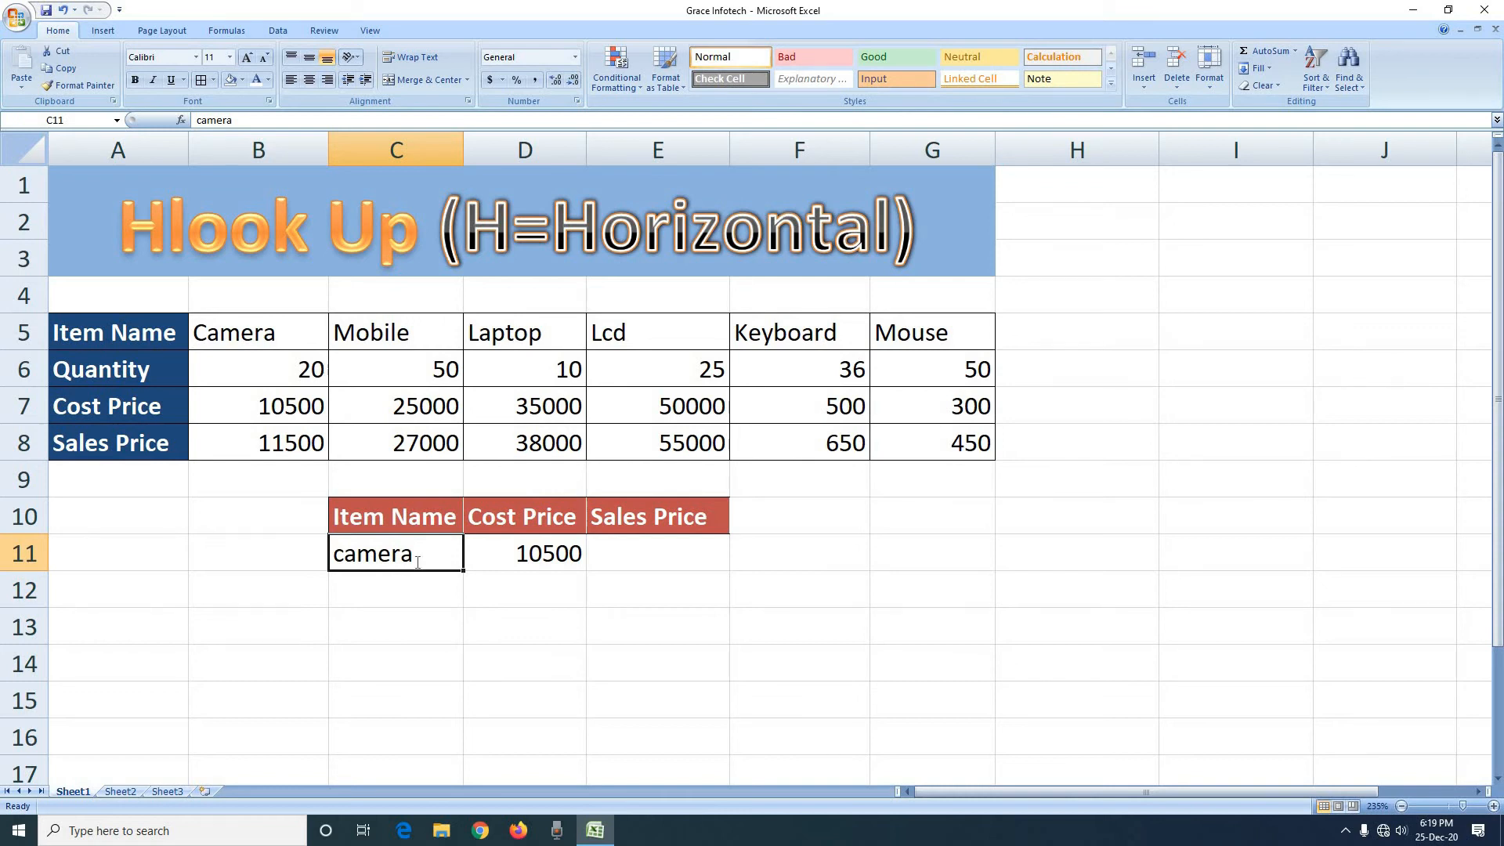
pyautogui.write('Laptop')
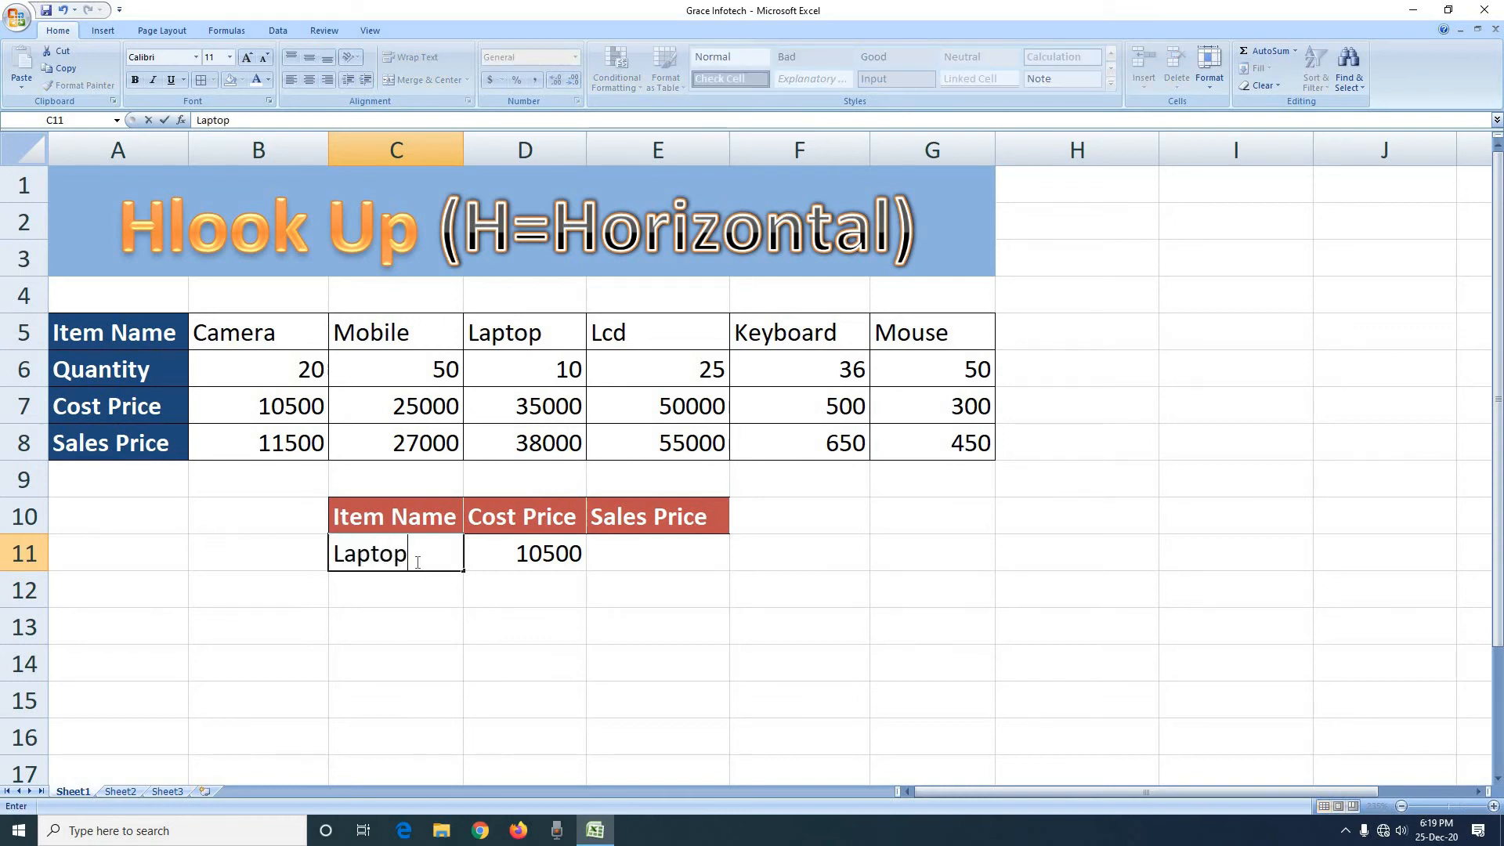
pyautogui.press('Return')
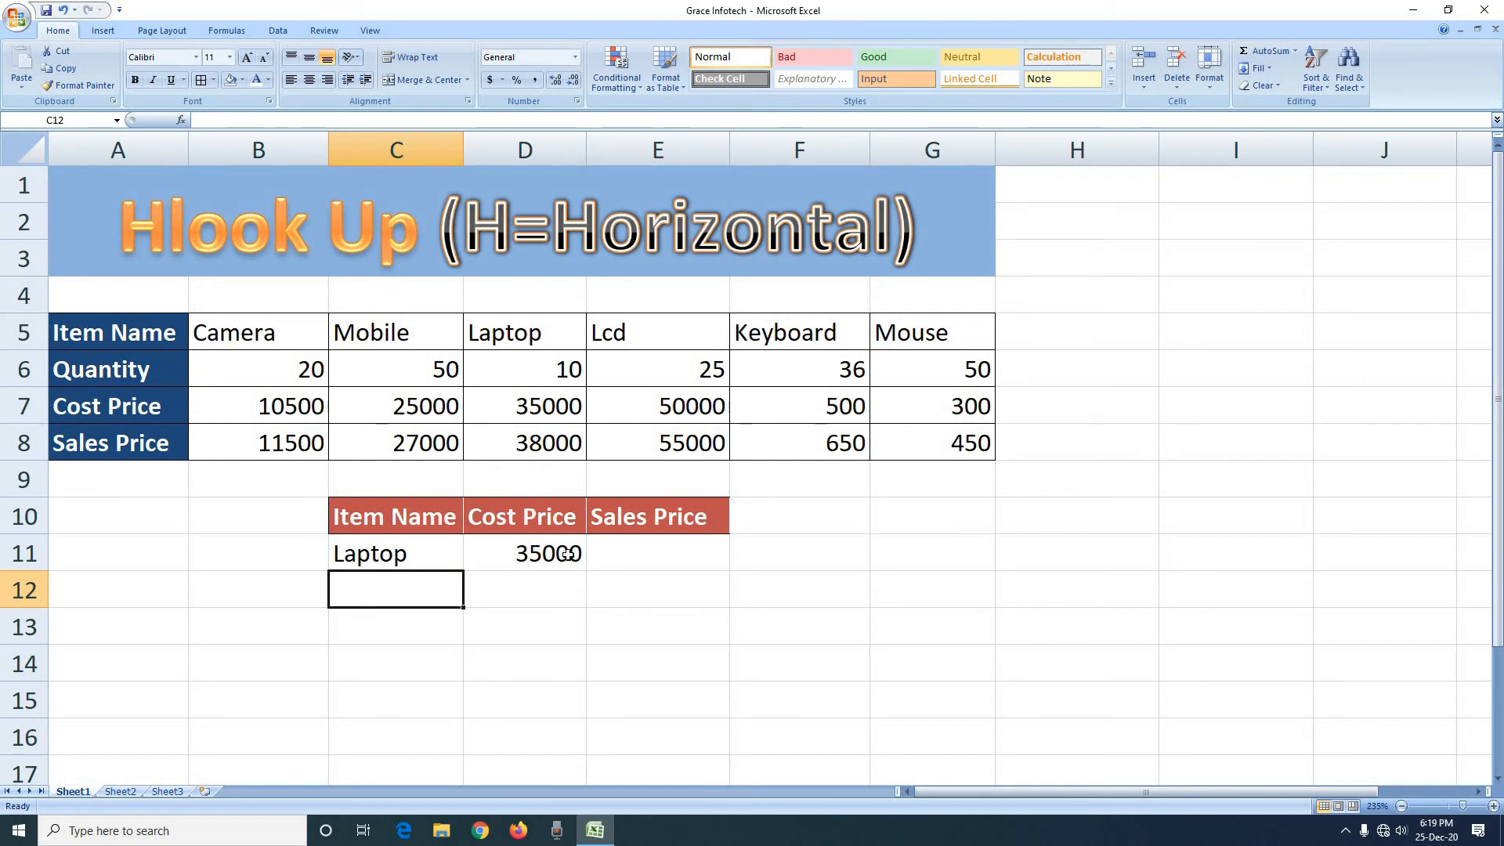
# - Enter the formula =HLOOKUP(C11,B5:G8,4,0) in E11 under Sales Price and check the lookup results against the Laptop column
pyautogui.click(666, 557)
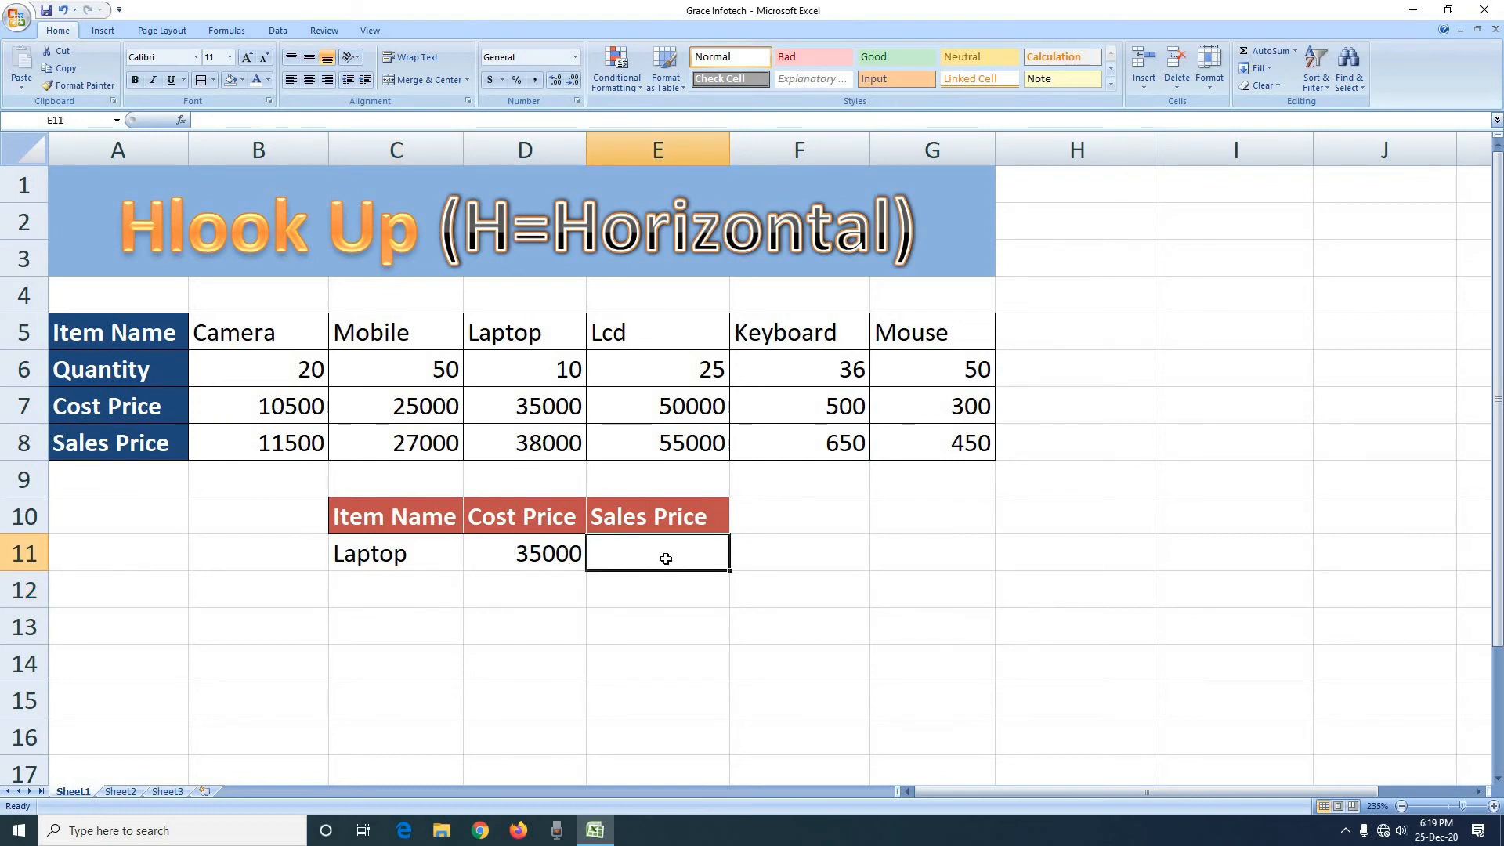
pyautogui.write('=')
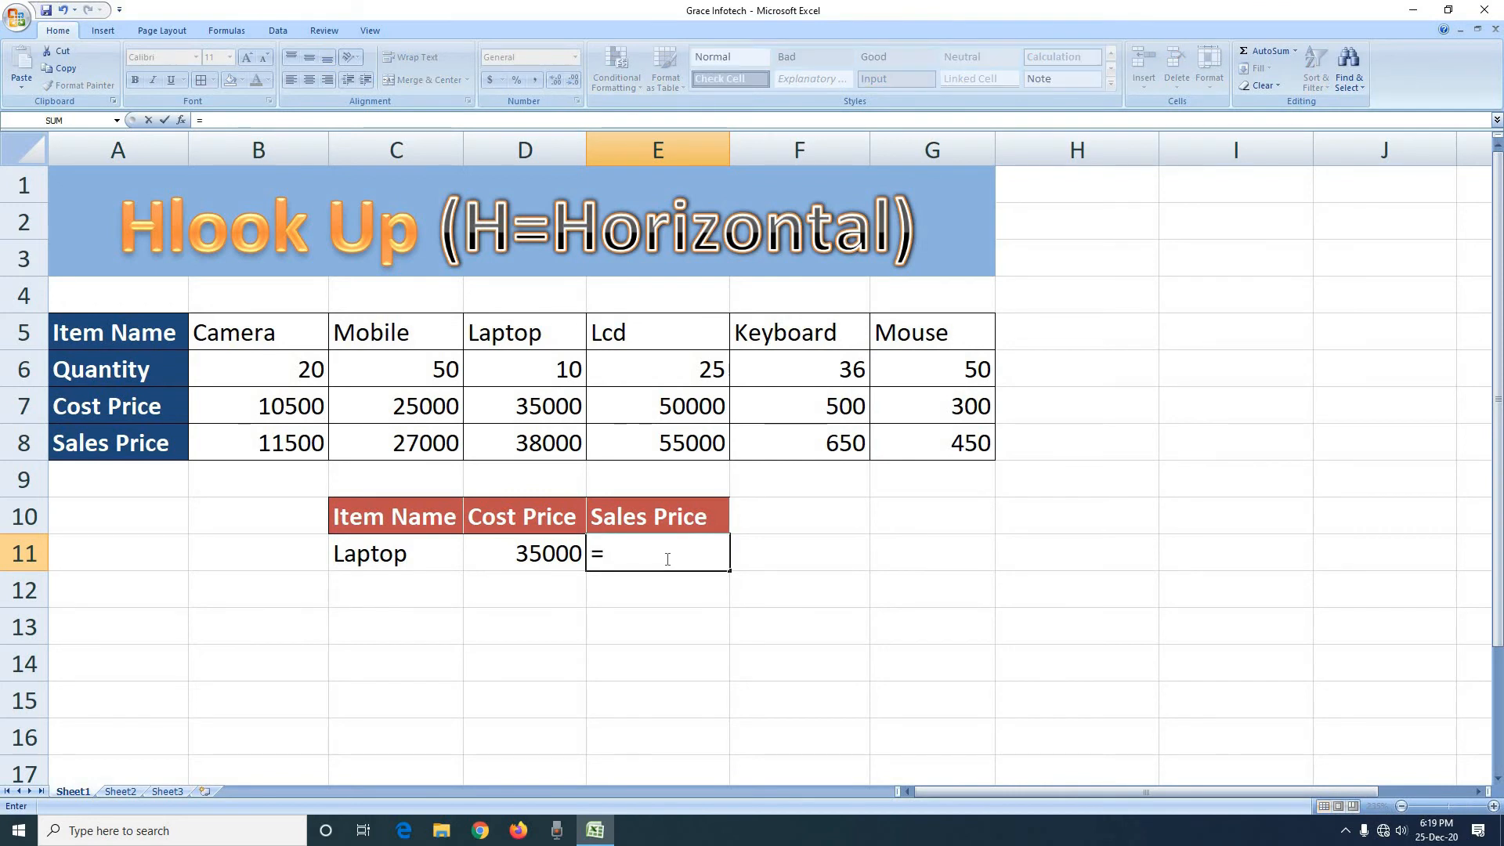
pyautogui.write('hloo')
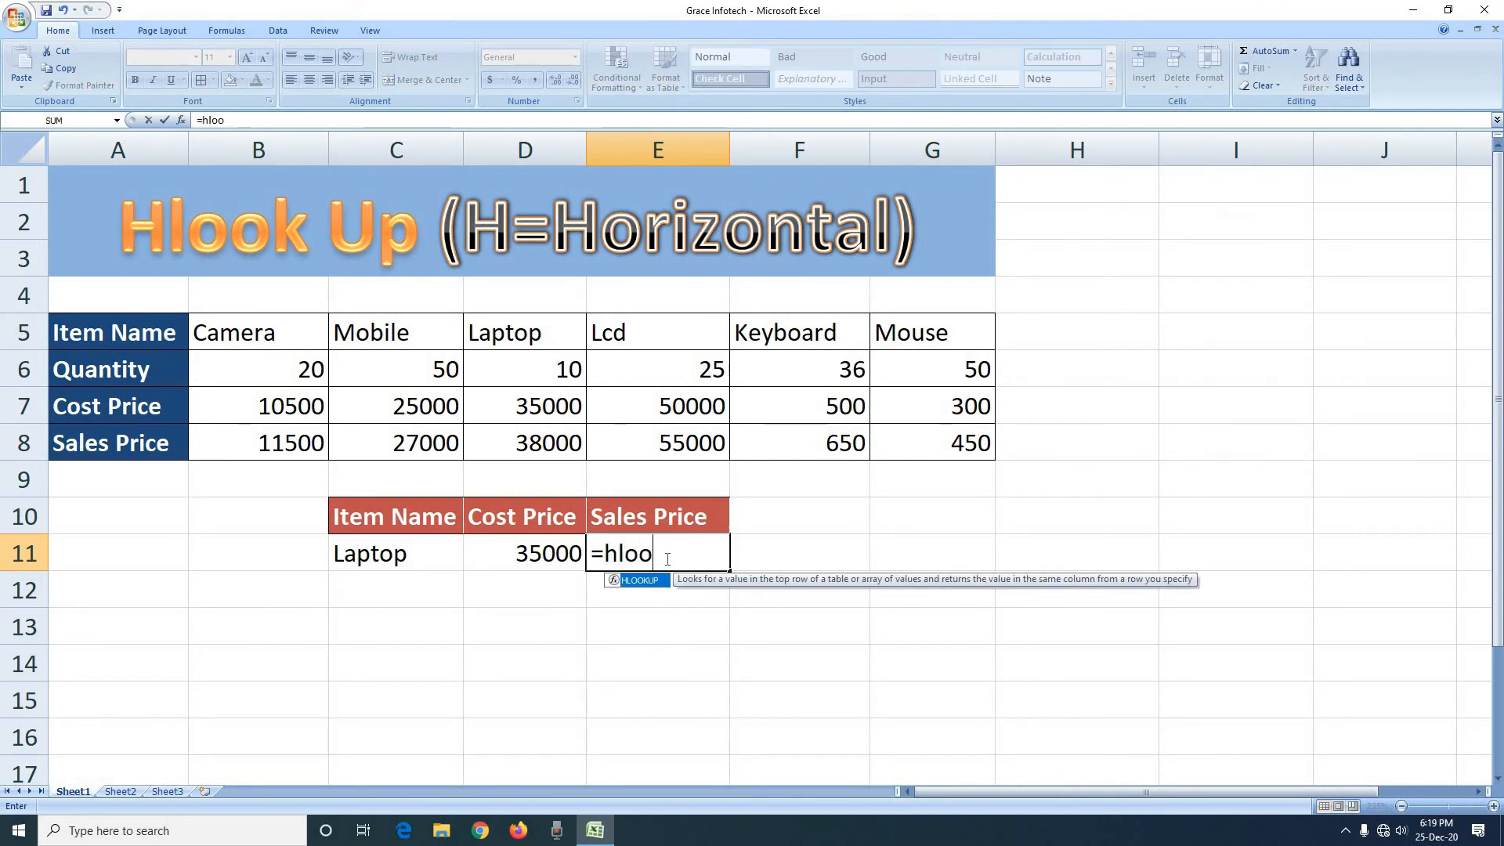
pyautogui.write('k')
pyautogui.press('Tab')
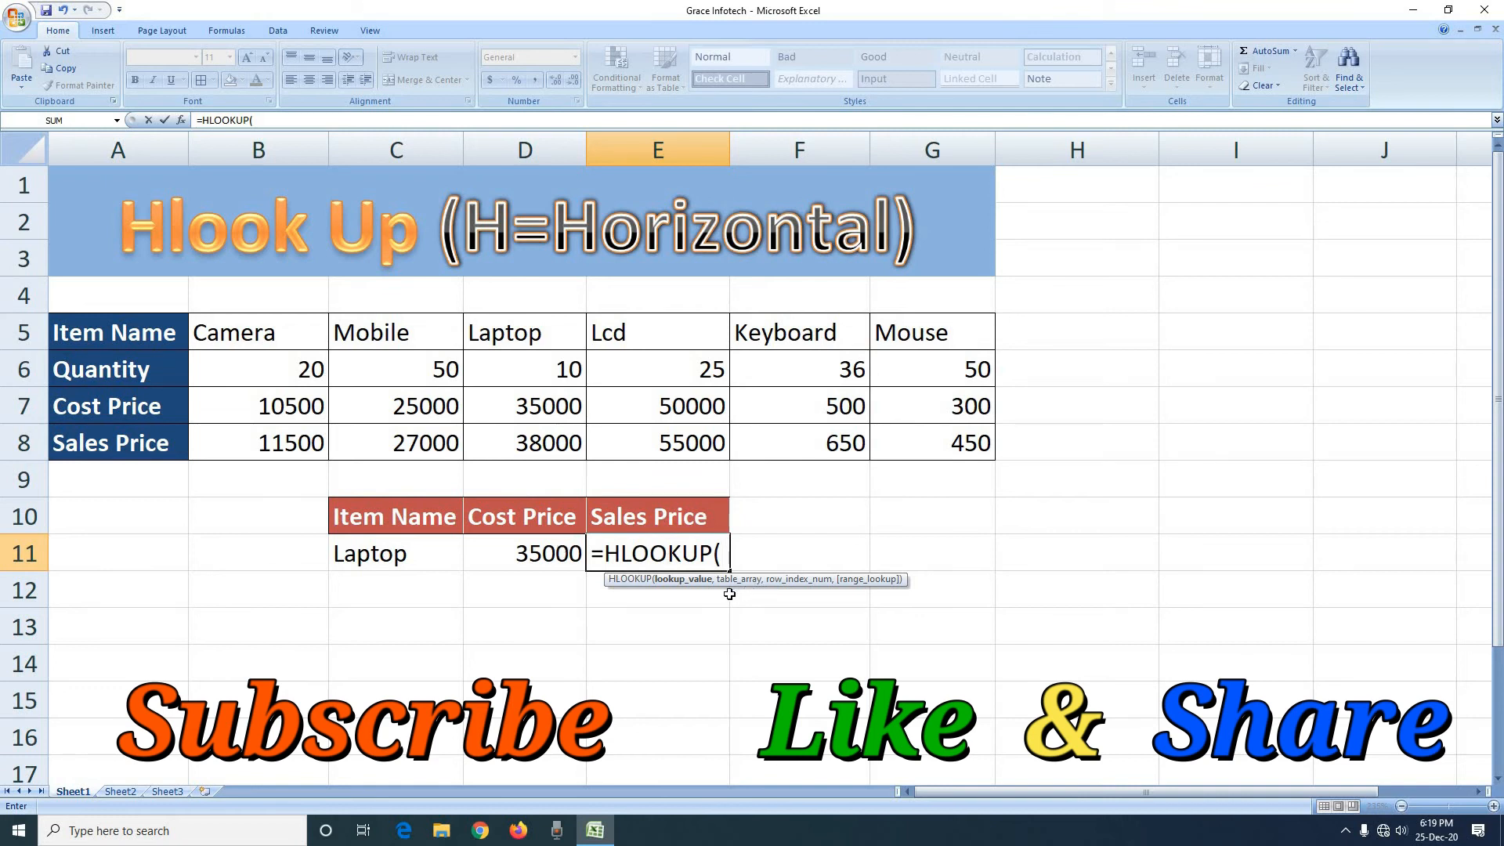
pyautogui.click(420, 559)
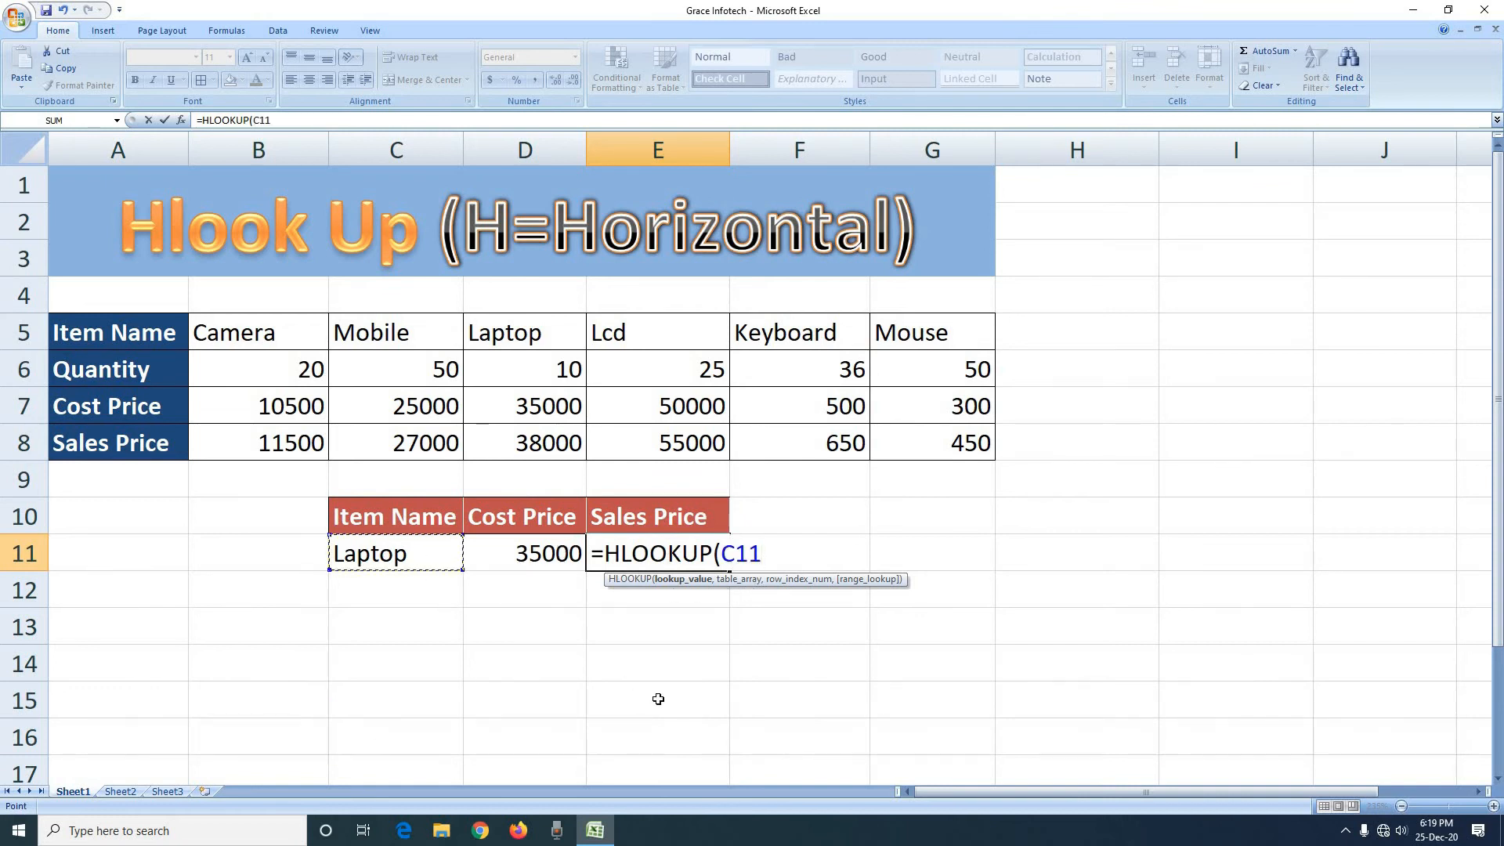
pyautogui.write(',')
pyautogui.moveTo(237, 333); pyautogui.dragTo(936, 459)
pyautogui.write(',')
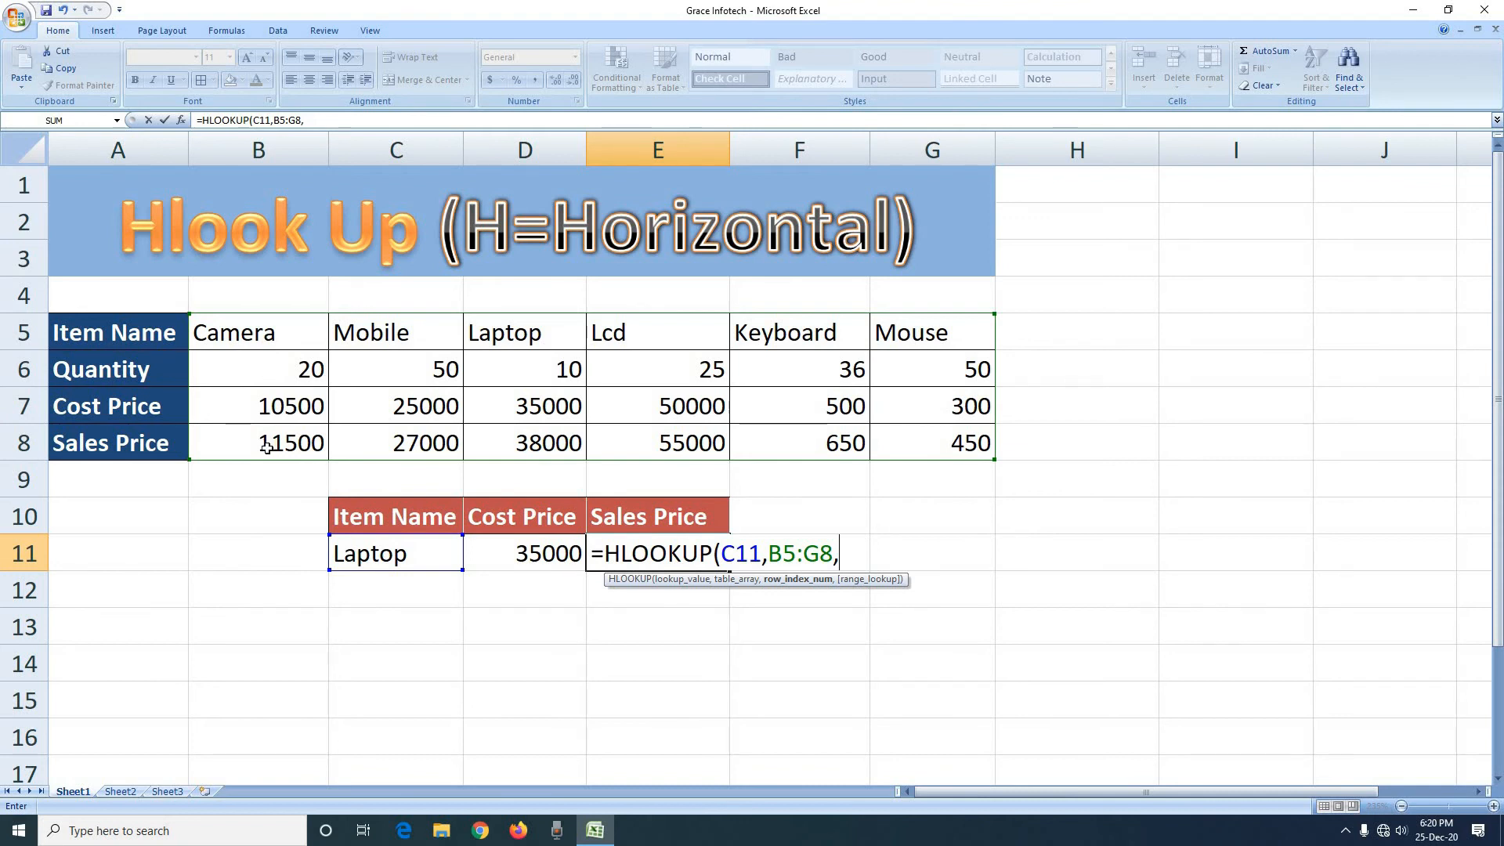
pyautogui.write('4,')
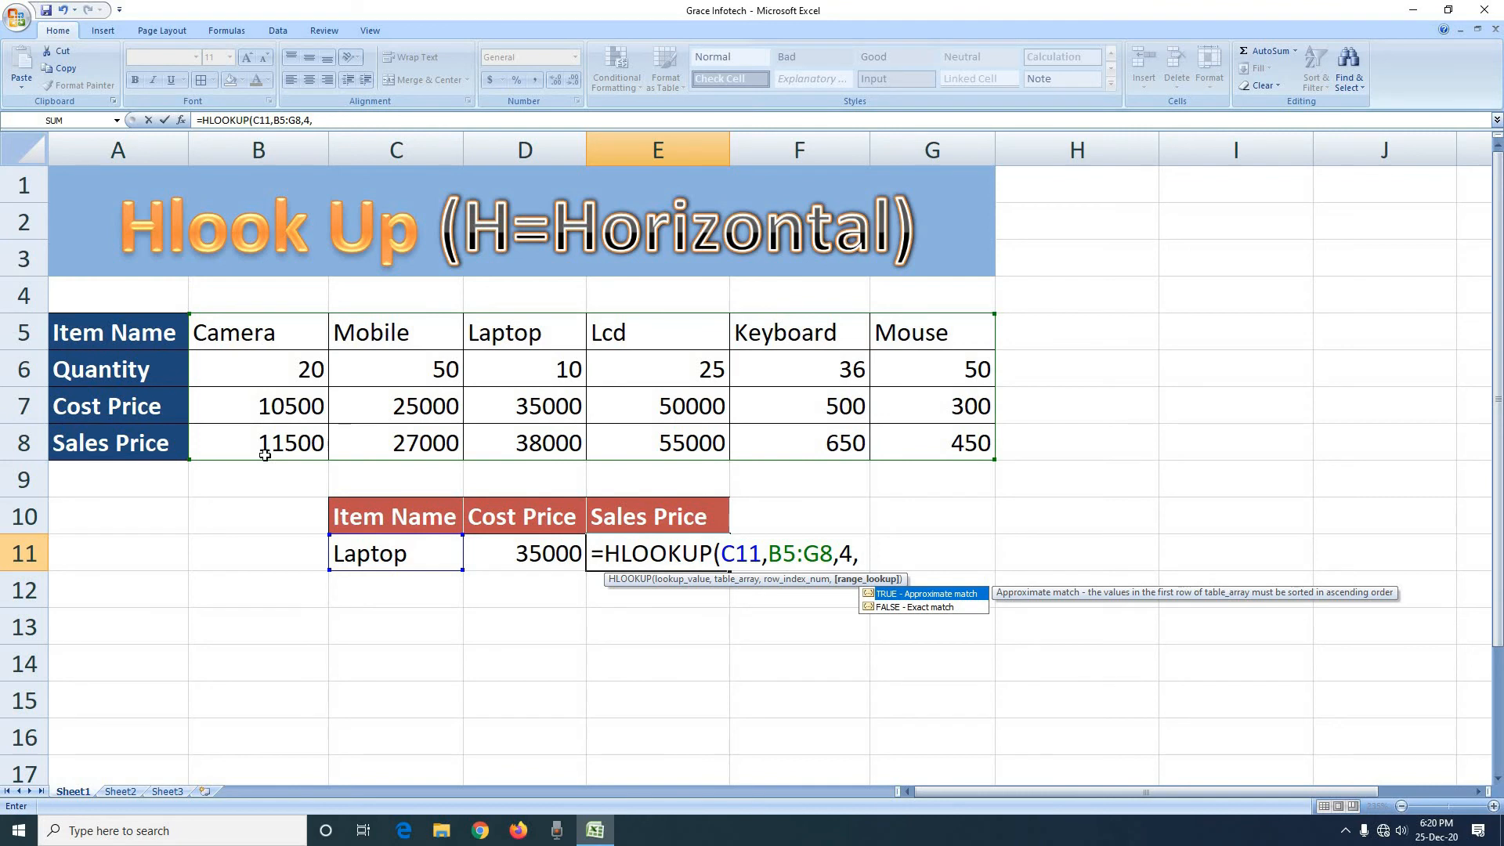
pyautogui.write('0)')
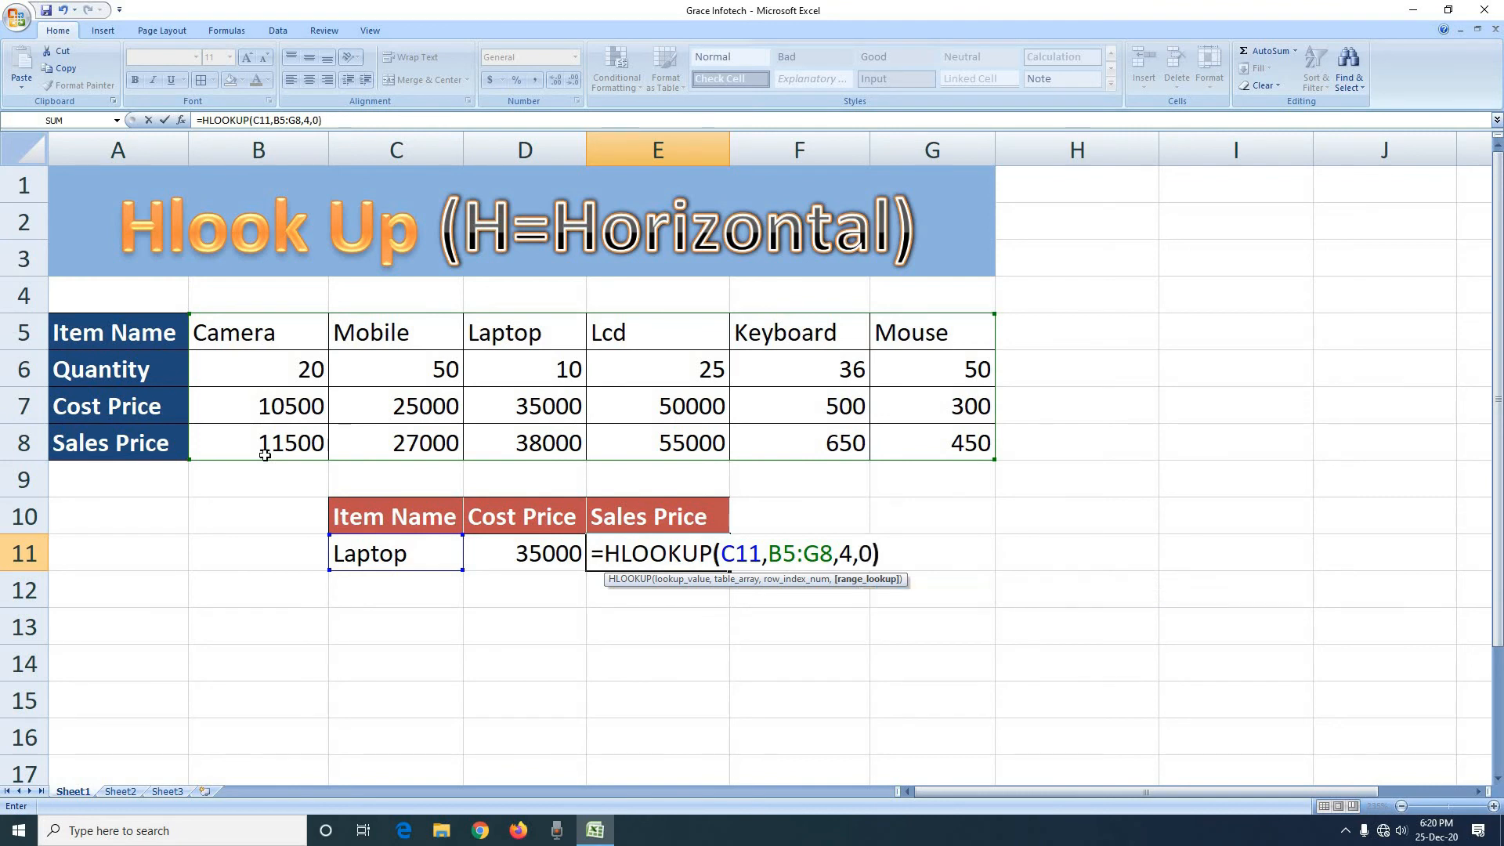
pyautogui.press('Return')
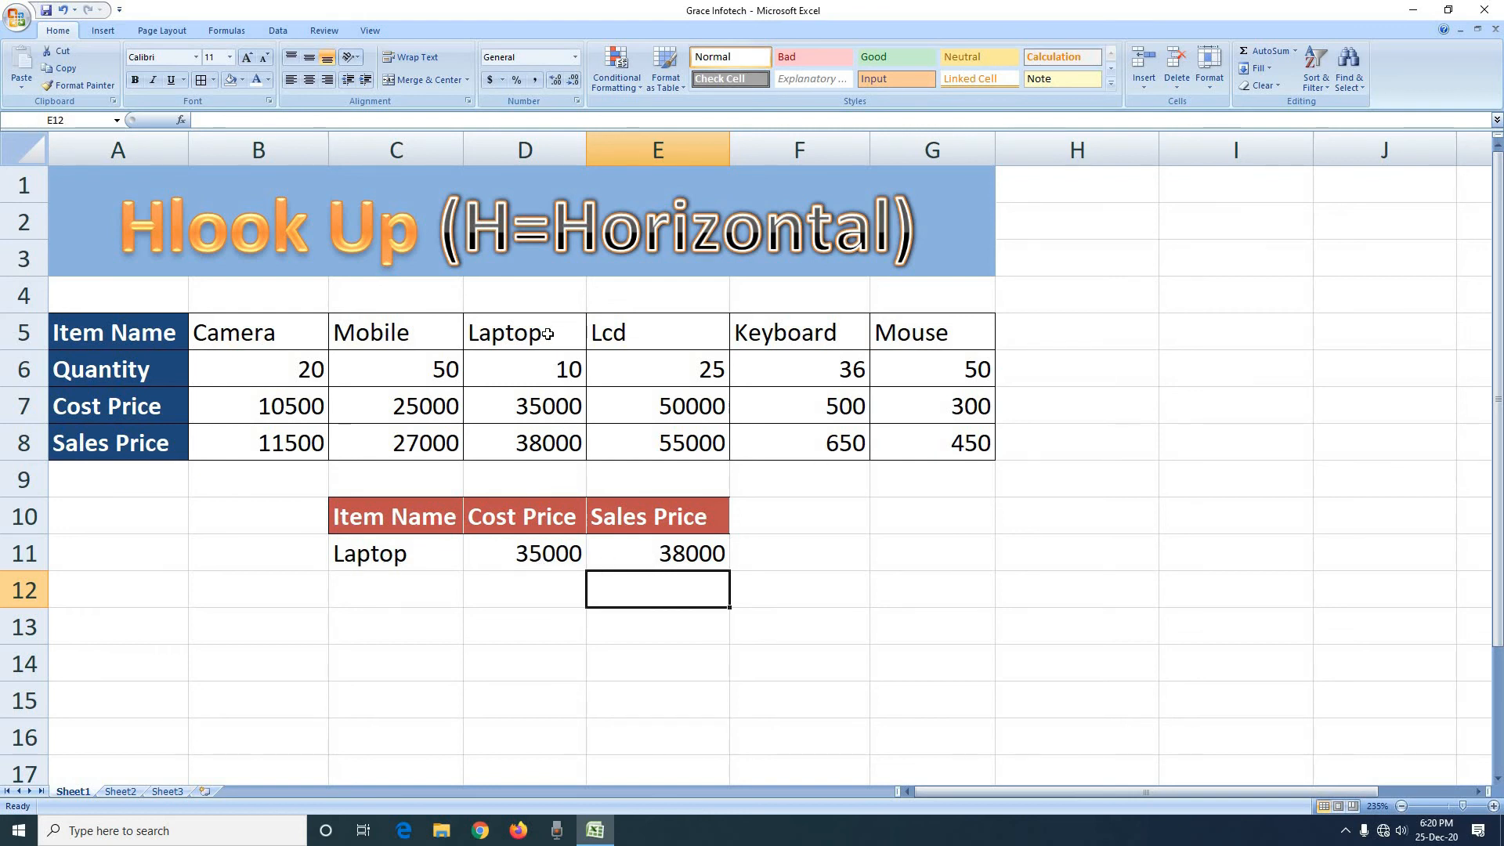
pyautogui.click(548, 409)
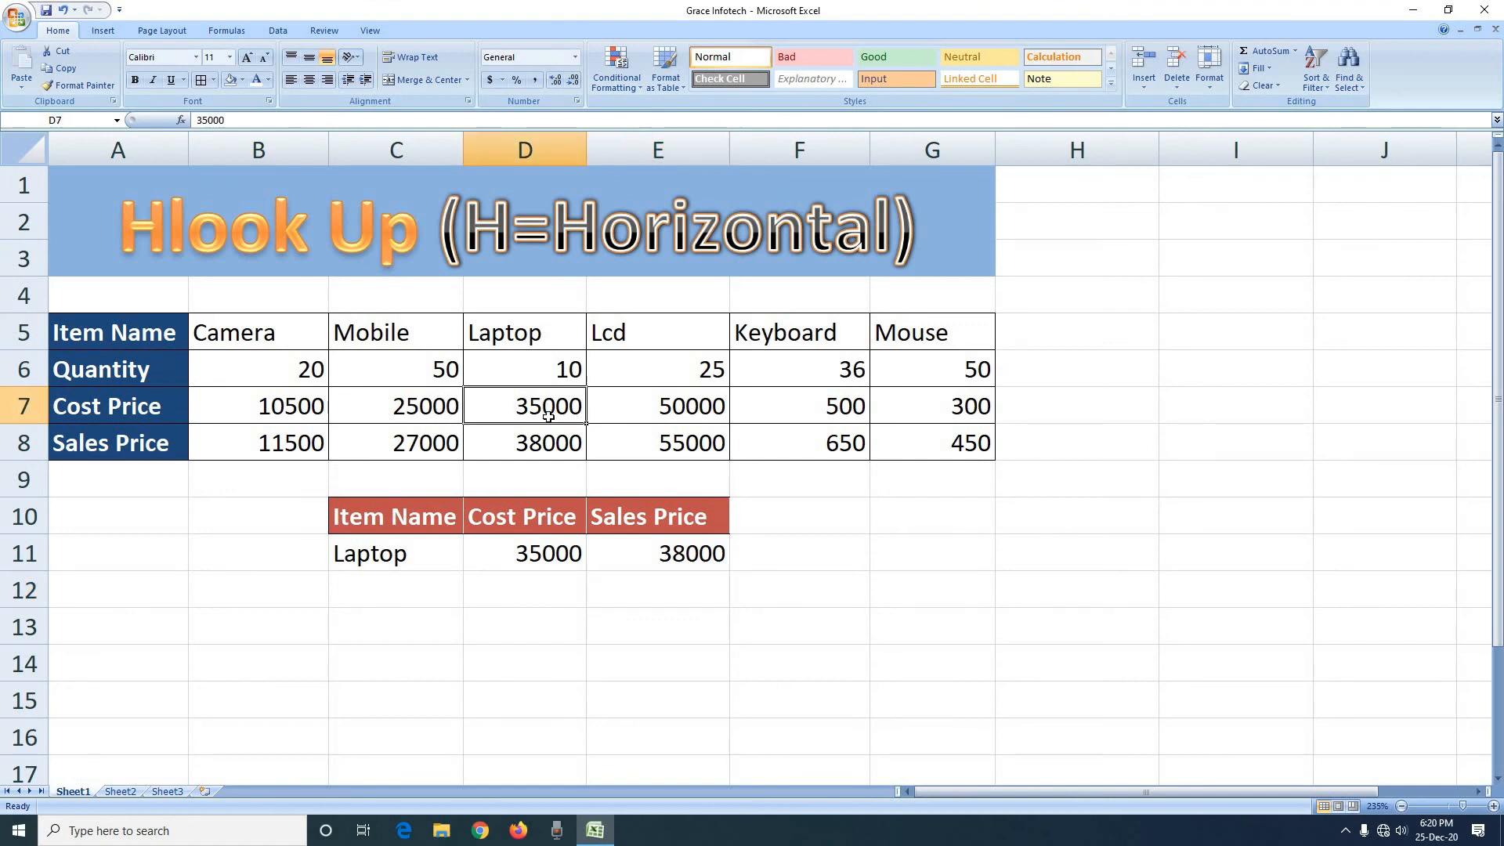
pyautogui.click(550, 444)
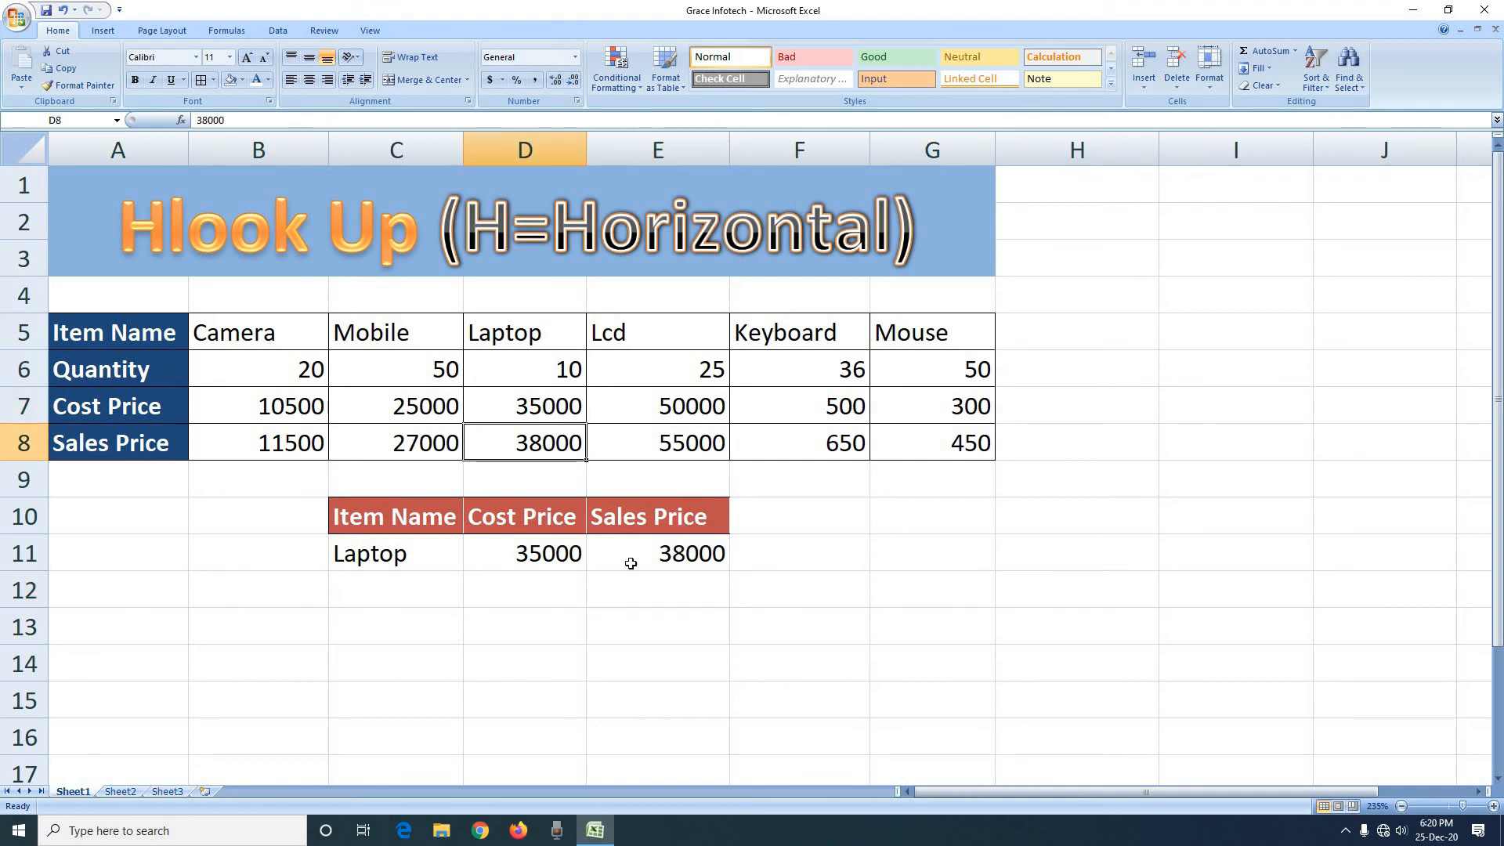
pyautogui.click(550, 553)
# - Replace the item name in C11 with keyboard and check the looked-up prices in D11 and E11
pyautogui.click(407, 560)
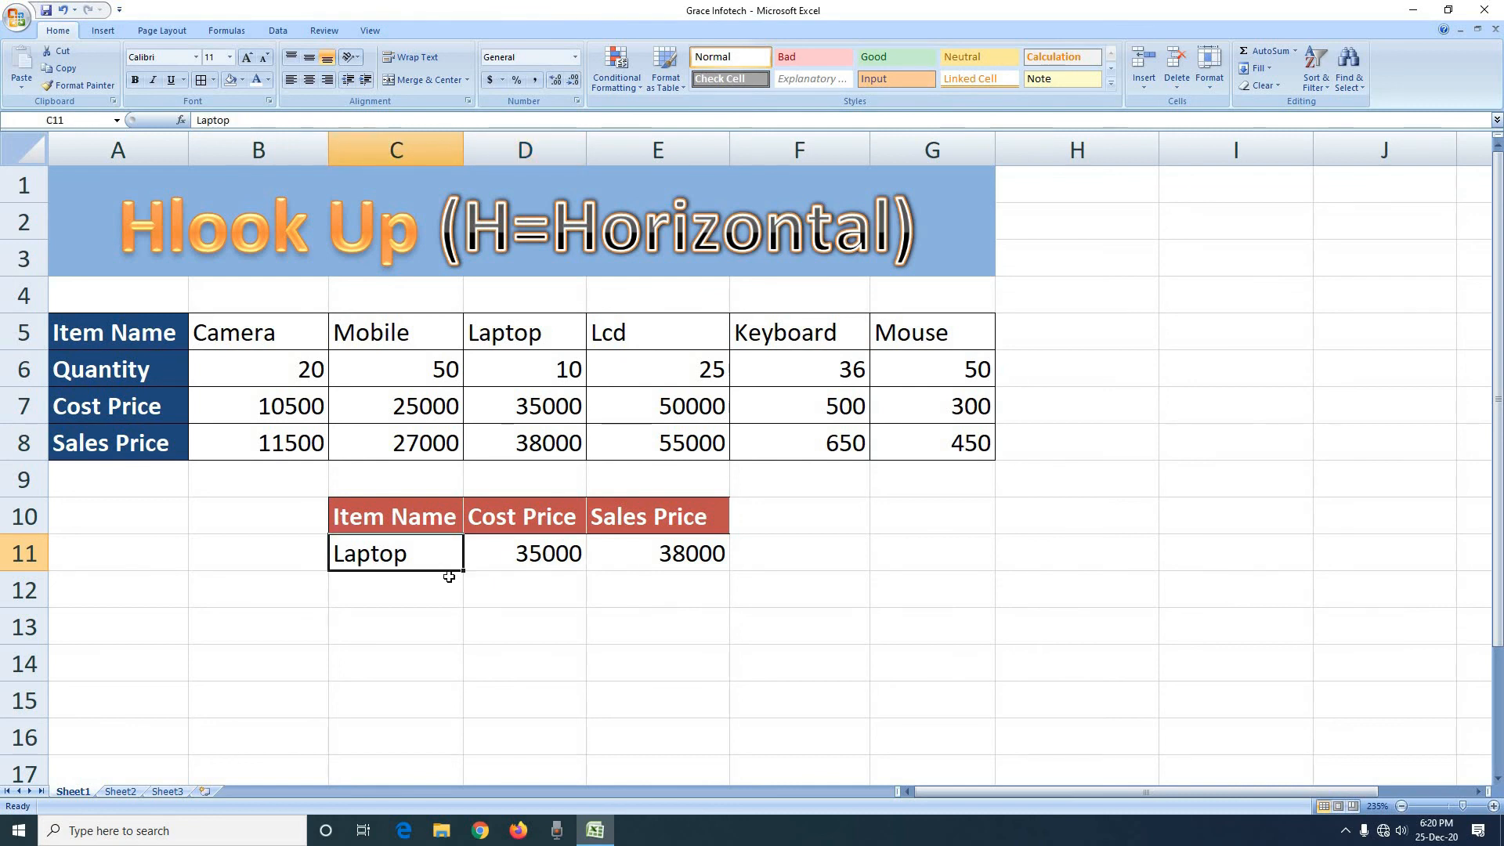
pyautogui.write('keybo')
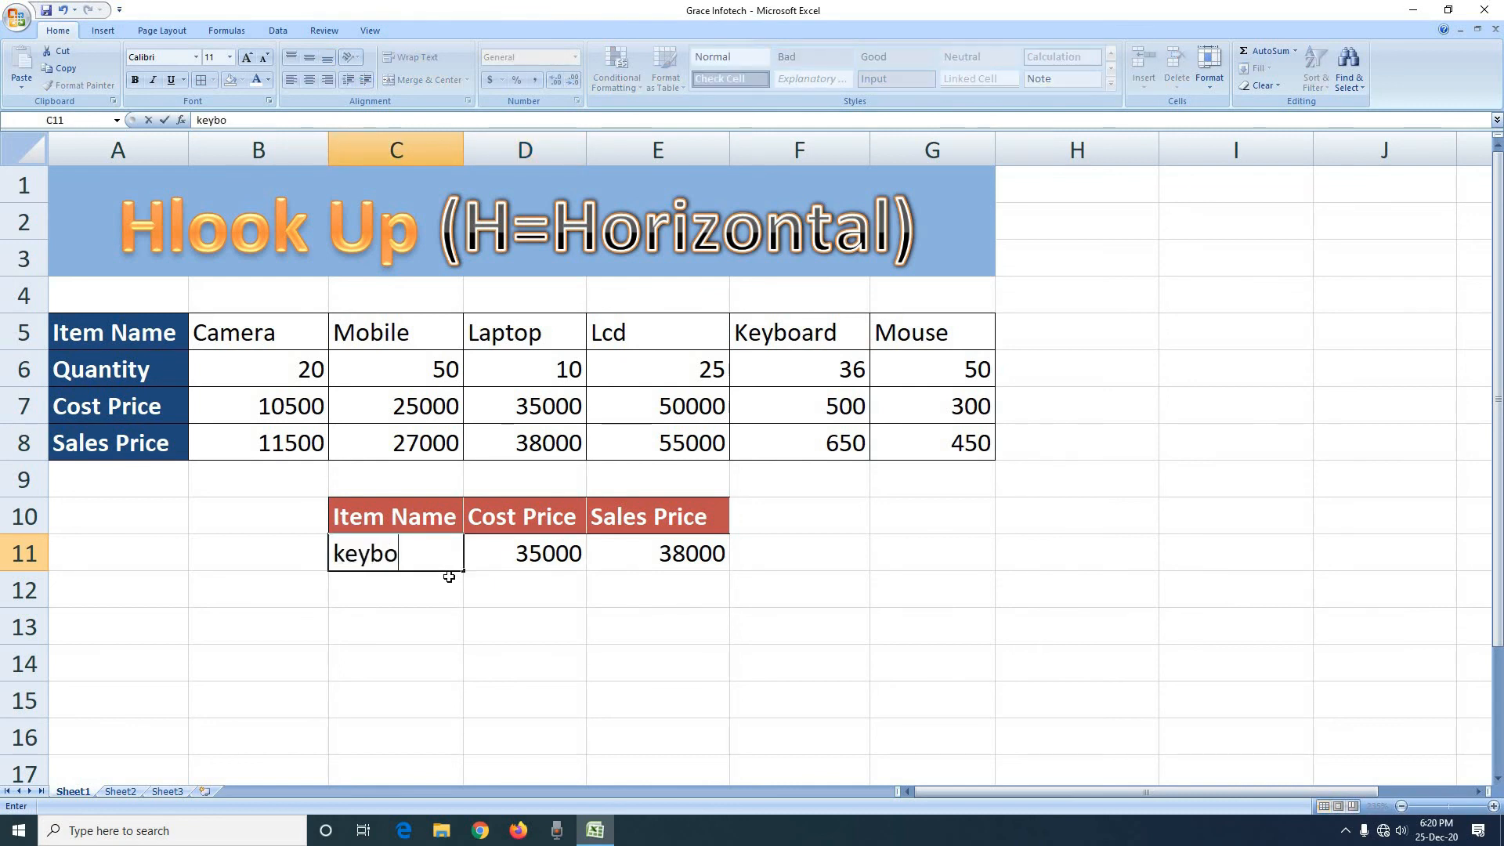
pyautogui.write('ard')
pyautogui.press('Return')
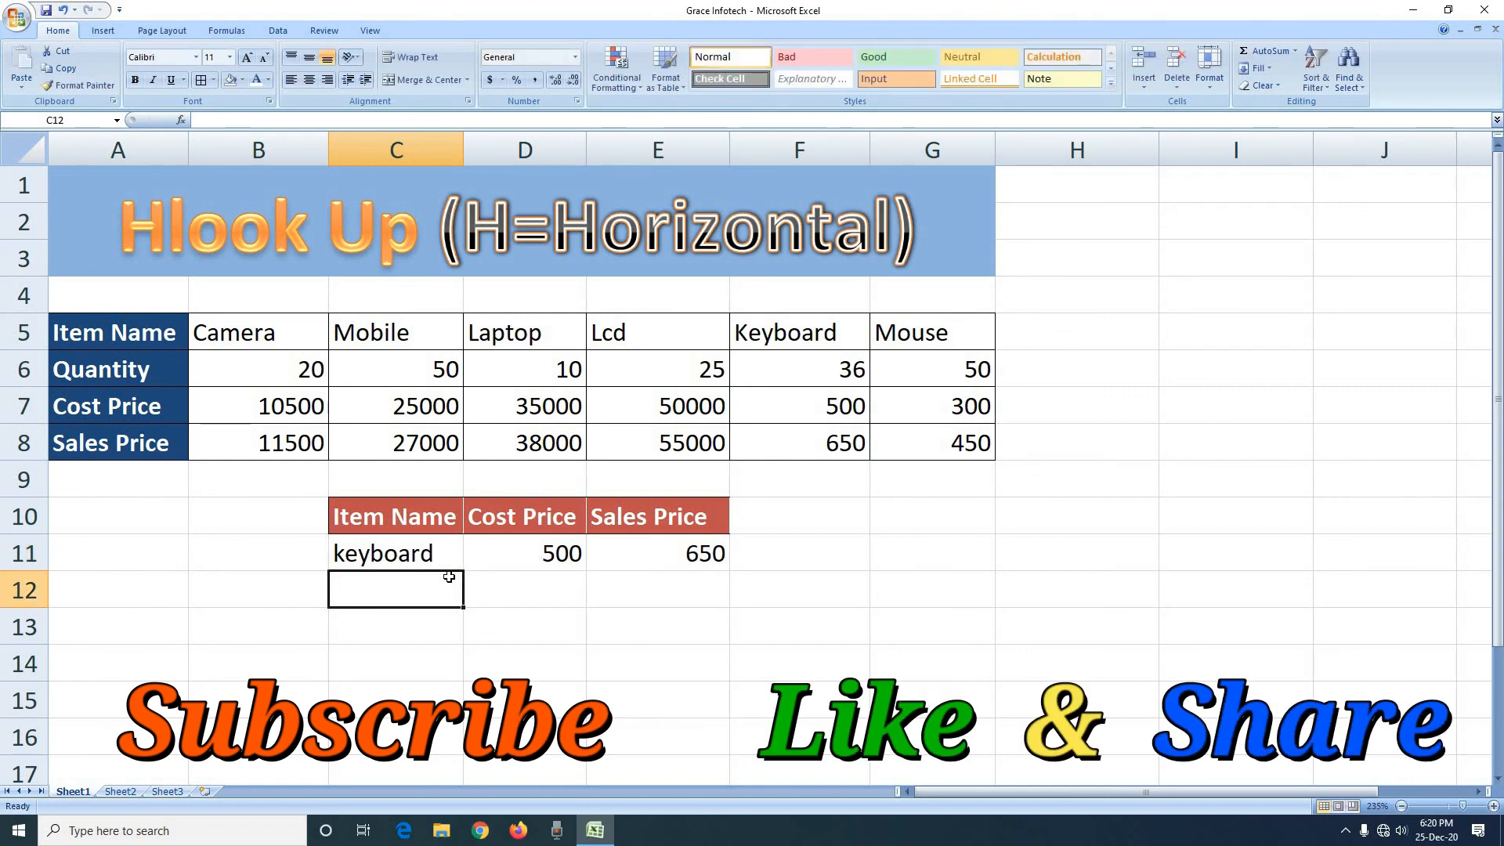
pyautogui.click(578, 554)
pyautogui.click(677, 552)
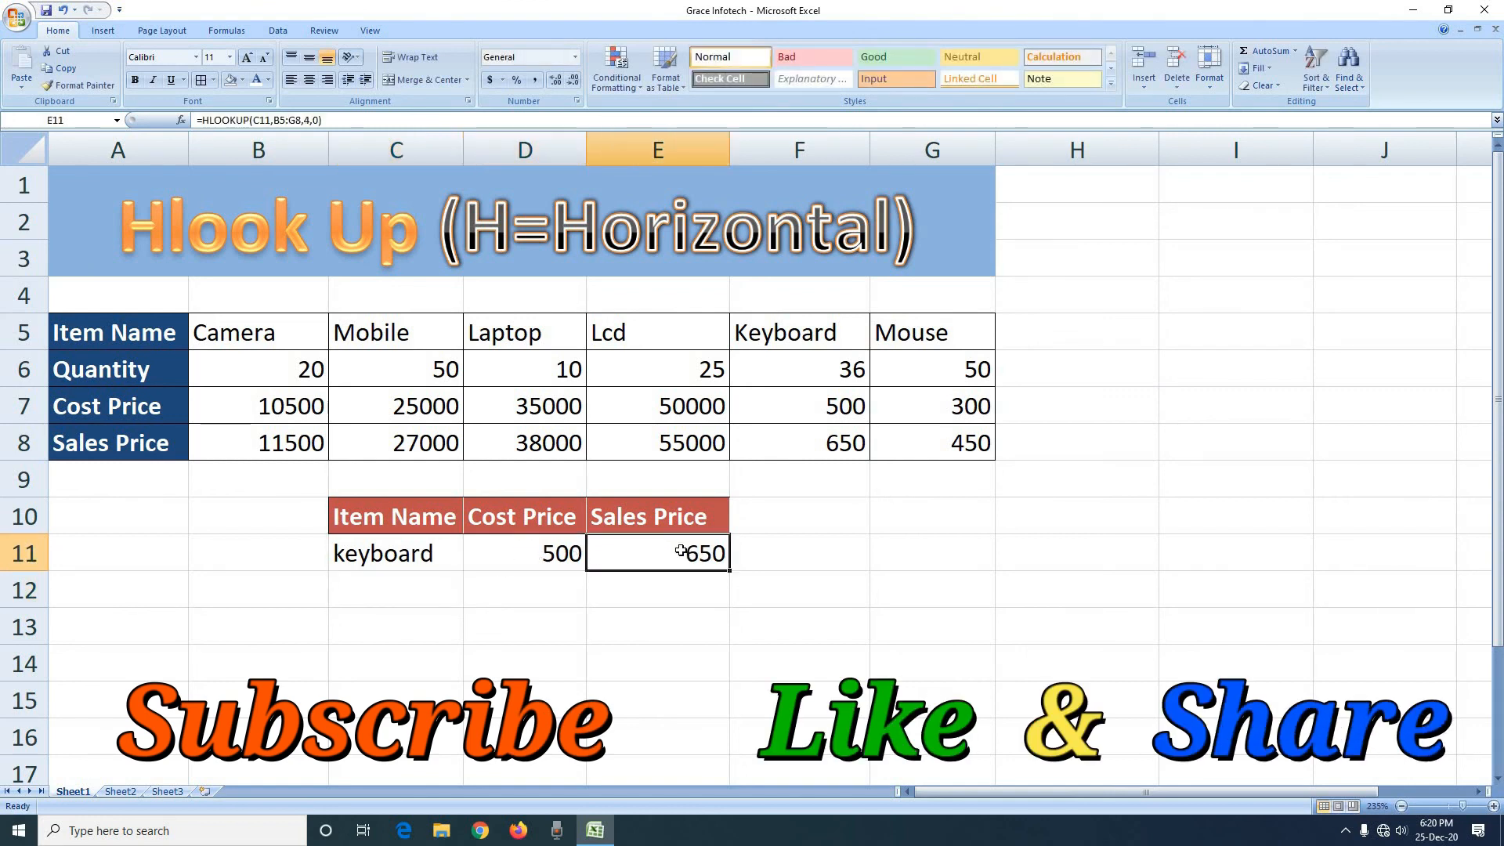